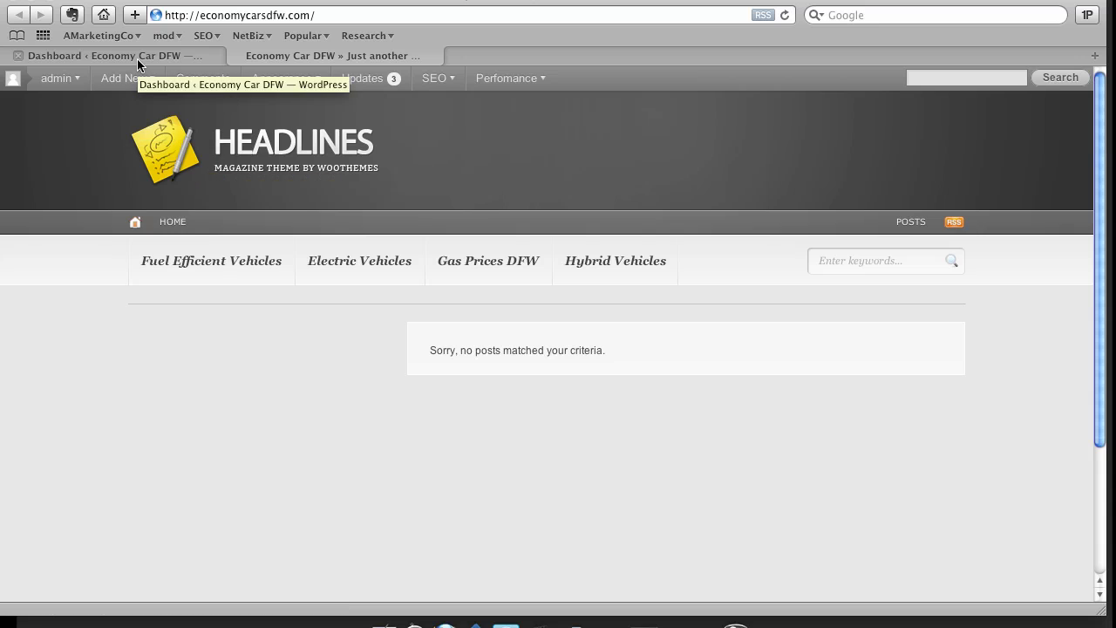
# Start a new post from the site's admin dashboard and title it "Hybrid Vehicles".
pyautogui.click(172, 57)
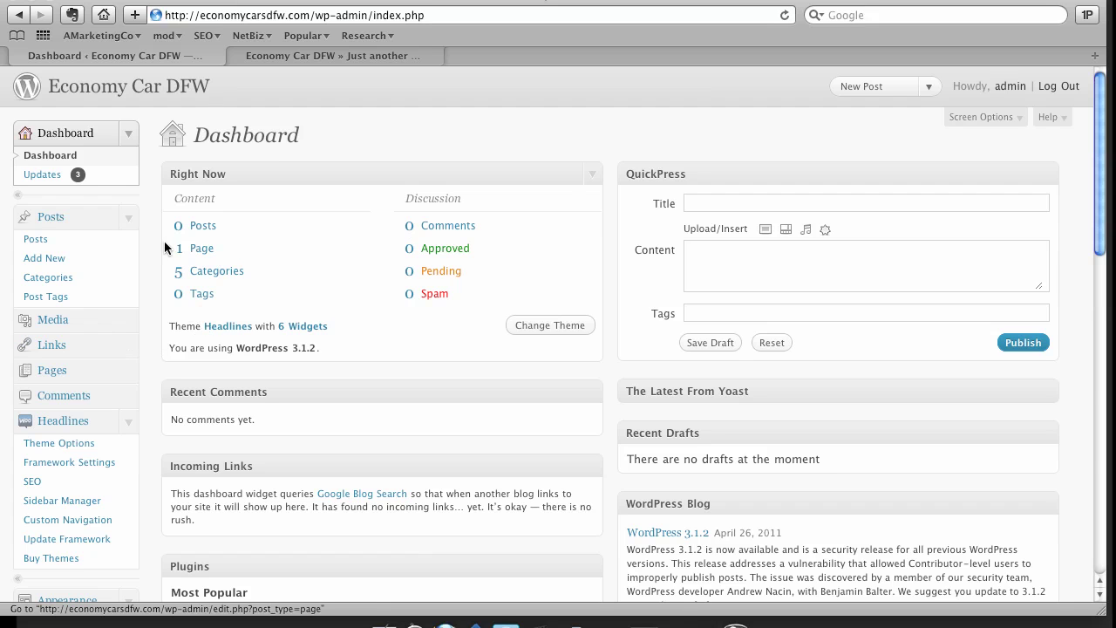
pyautogui.click(74, 260)
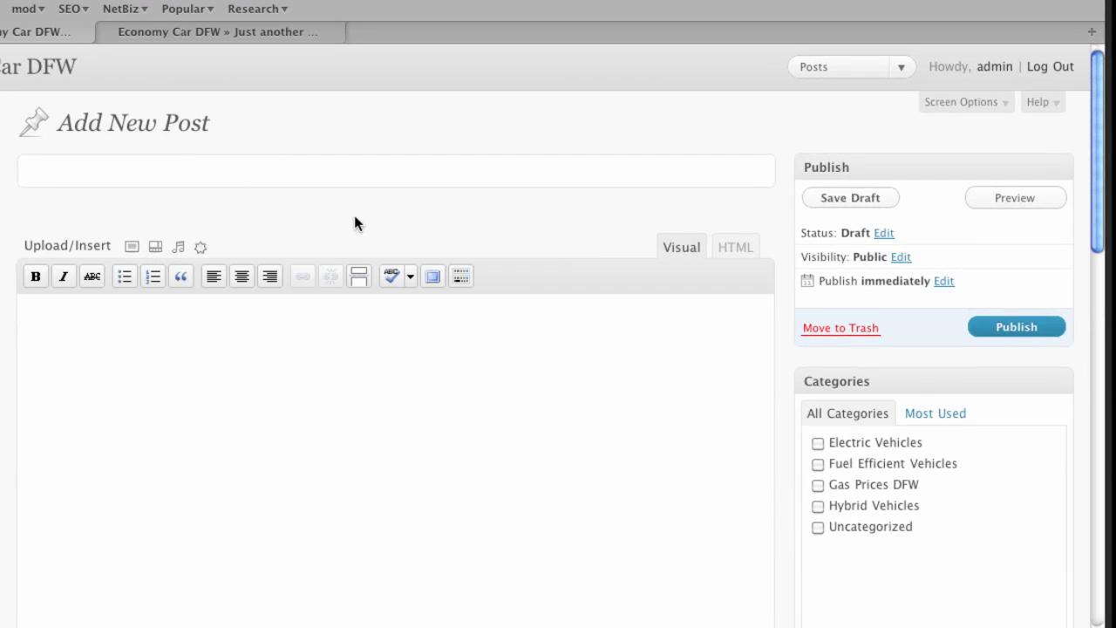
pyautogui.write('Hybrid Vehicles')
pyautogui.click(336, 384)
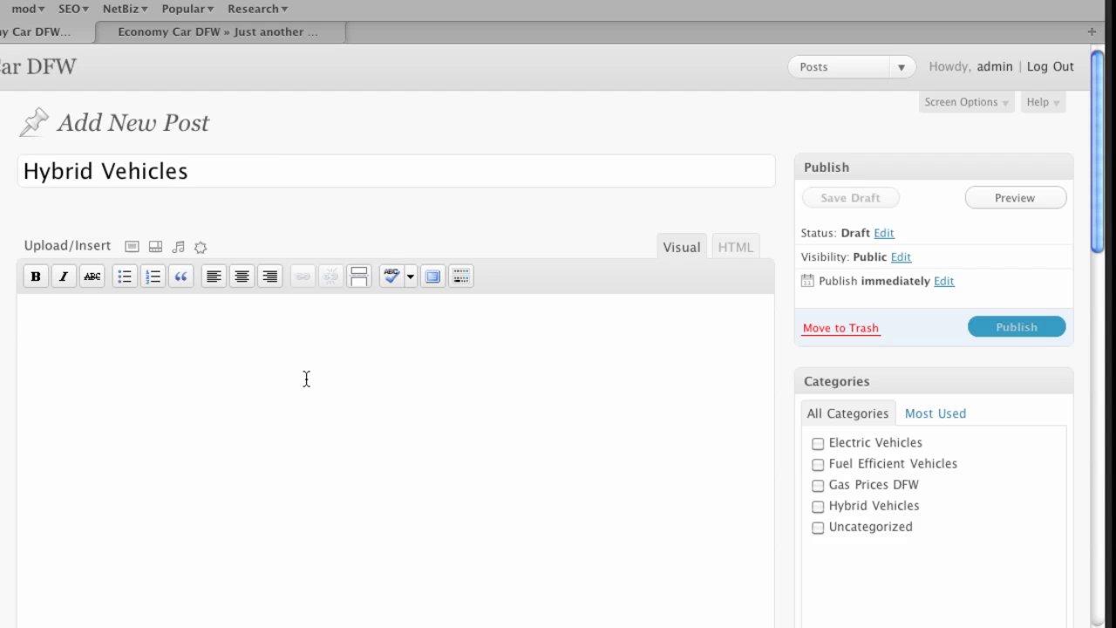
# Upload Prius.jpg from the computer and insert it into the post body, left-aligned at full size (480 × 360).
pyautogui.click(131, 248)
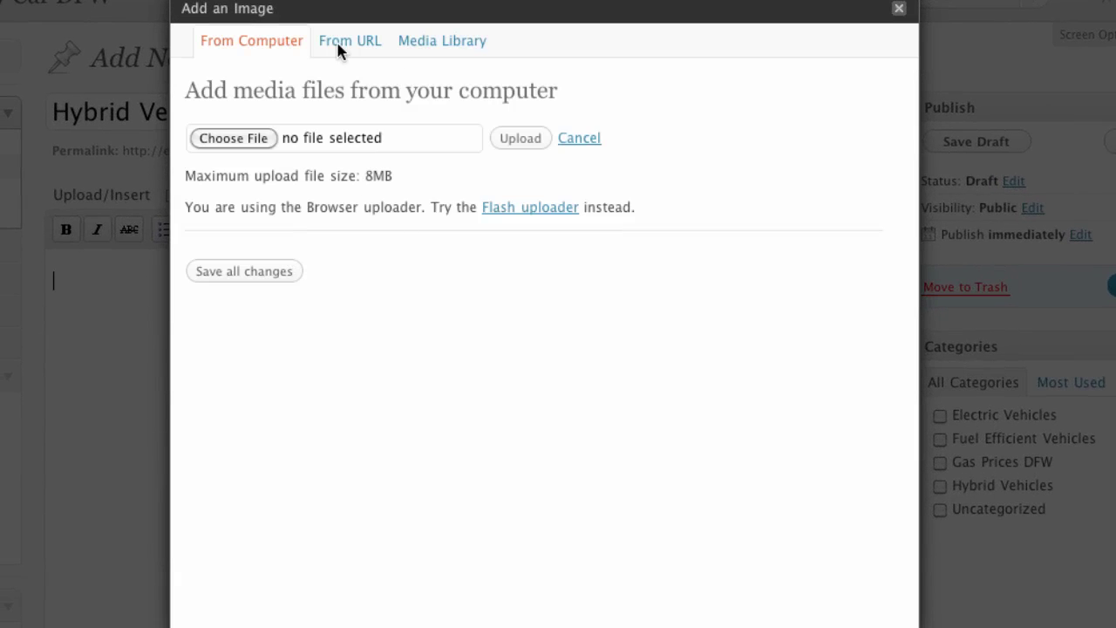
pyautogui.click(399, 141)
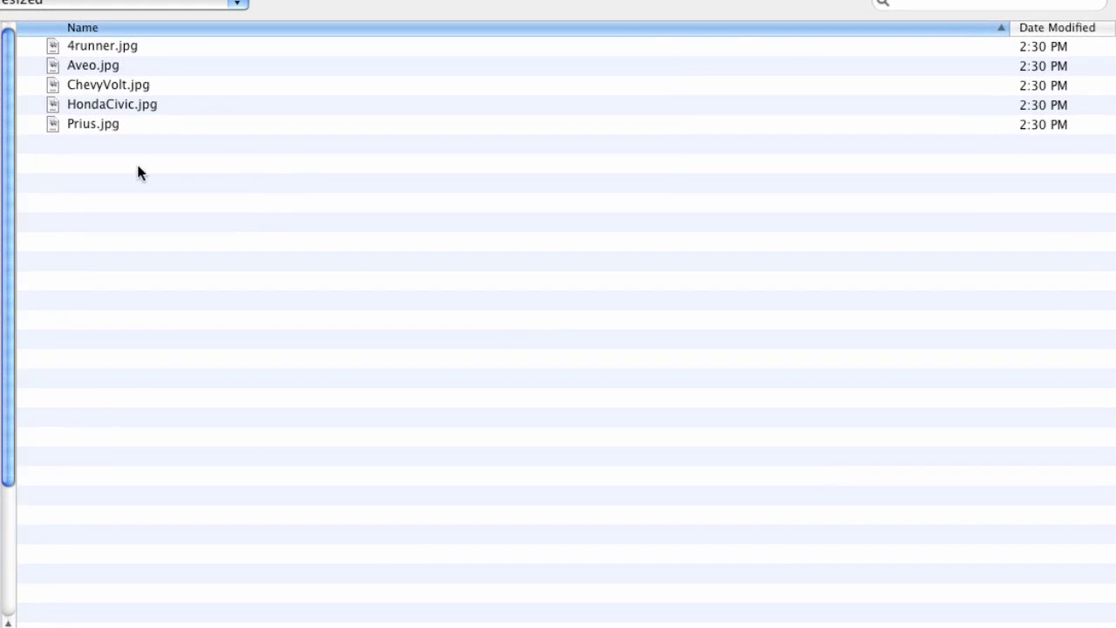
pyautogui.doubleClick(97, 126)
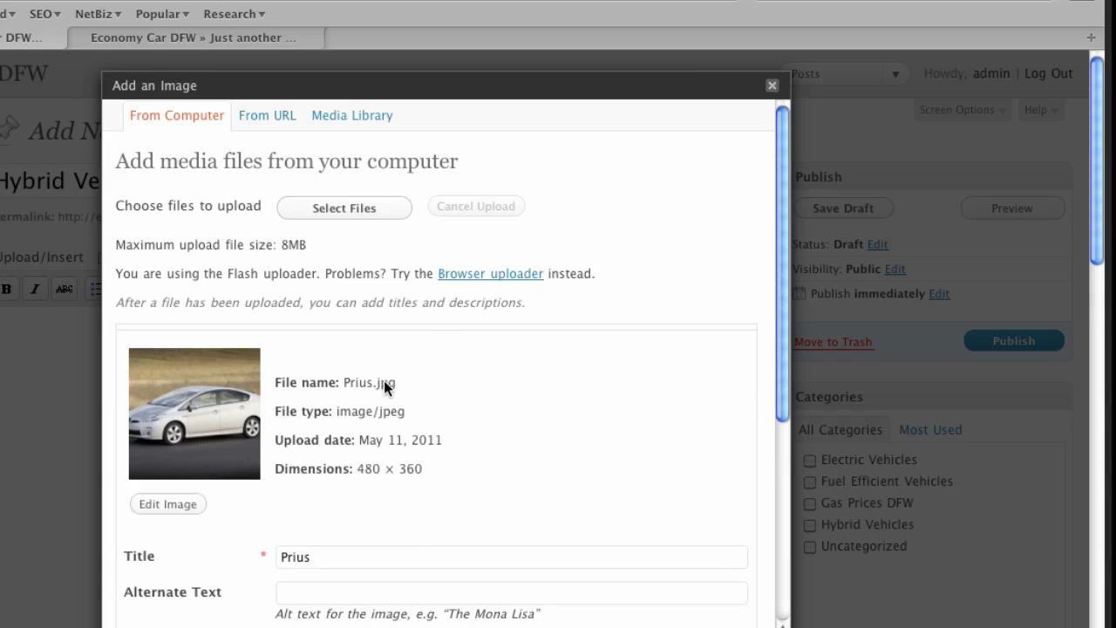
pyautogui.scroll(-5, 383, 384)
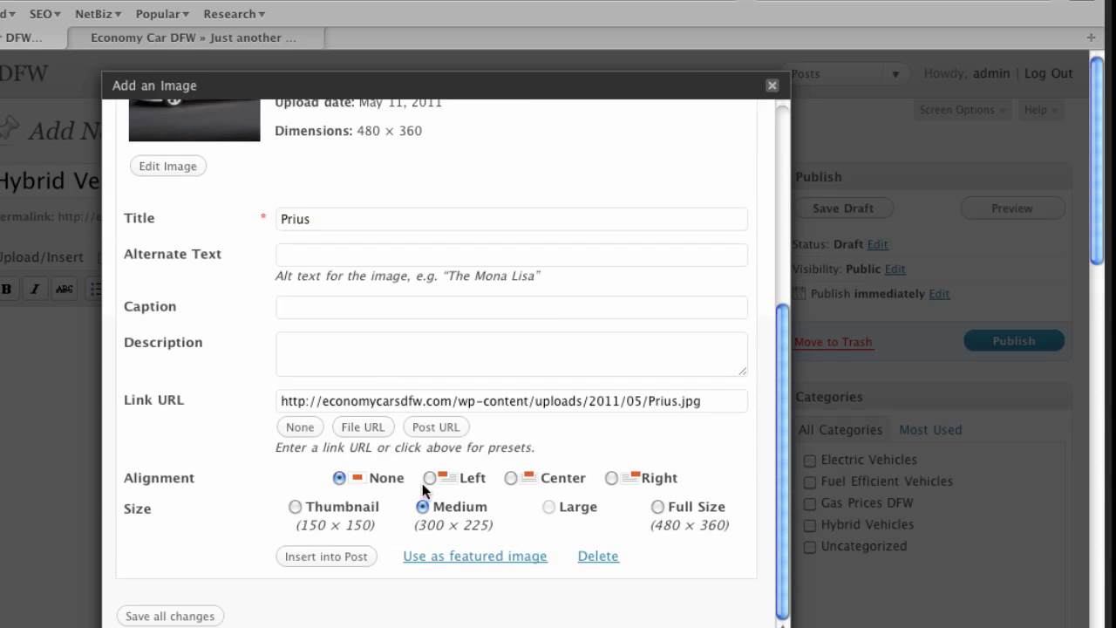
pyautogui.click(430, 478)
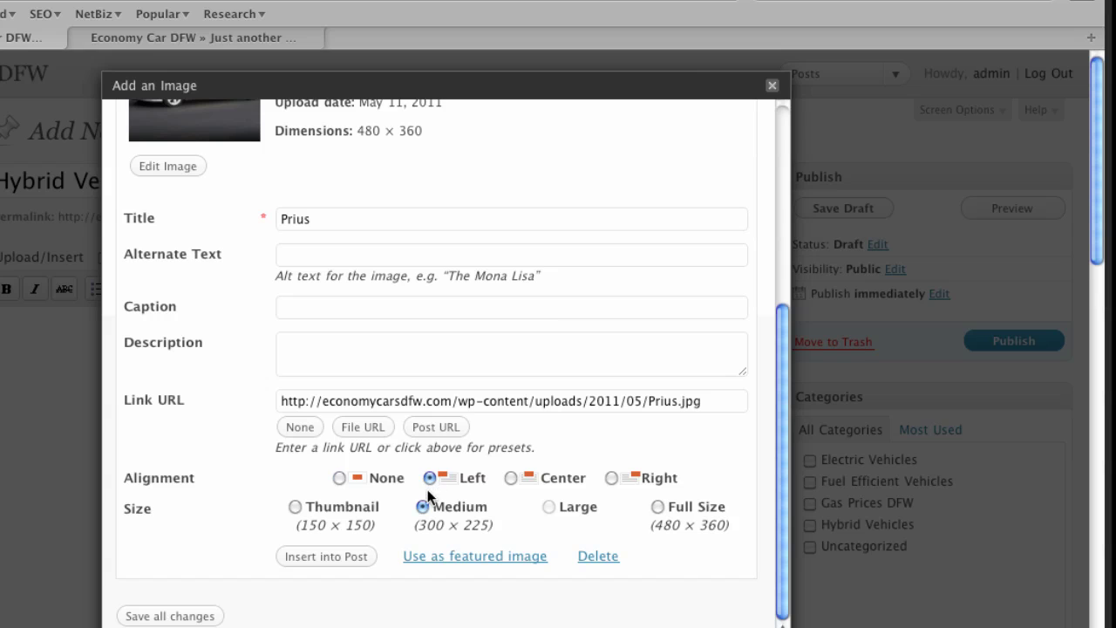
pyautogui.click(658, 507)
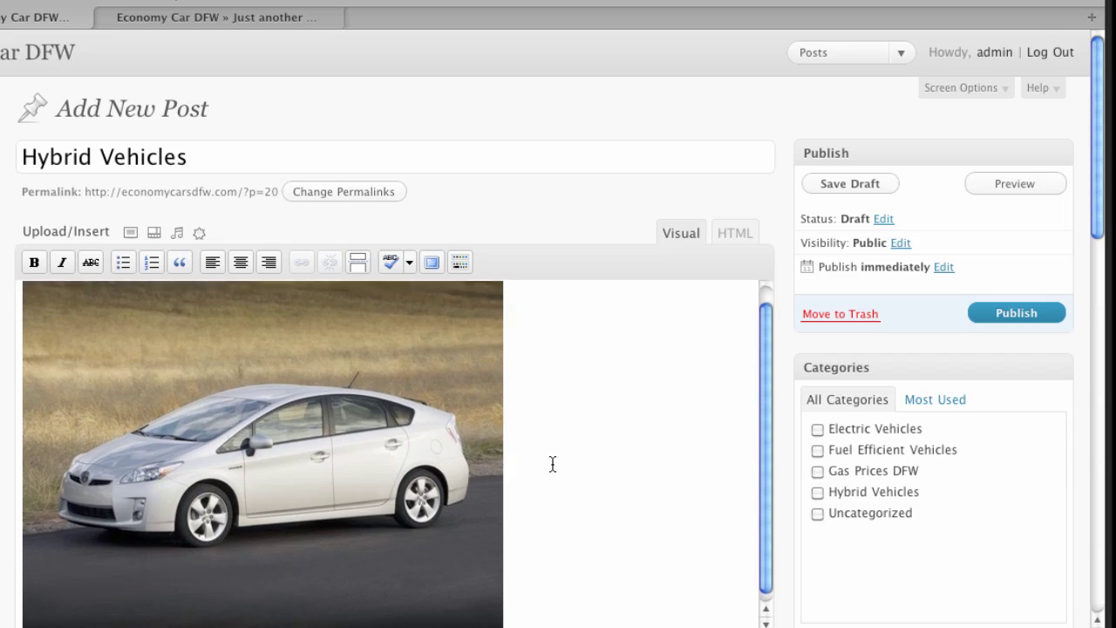
# Set the Prius image from the post's gallery as the Custom Thumbnail Image in the Headlines Custom Settings.
pyautogui.scroll(-2, 553, 458)
pyautogui.scroll(-10, 553, 458)
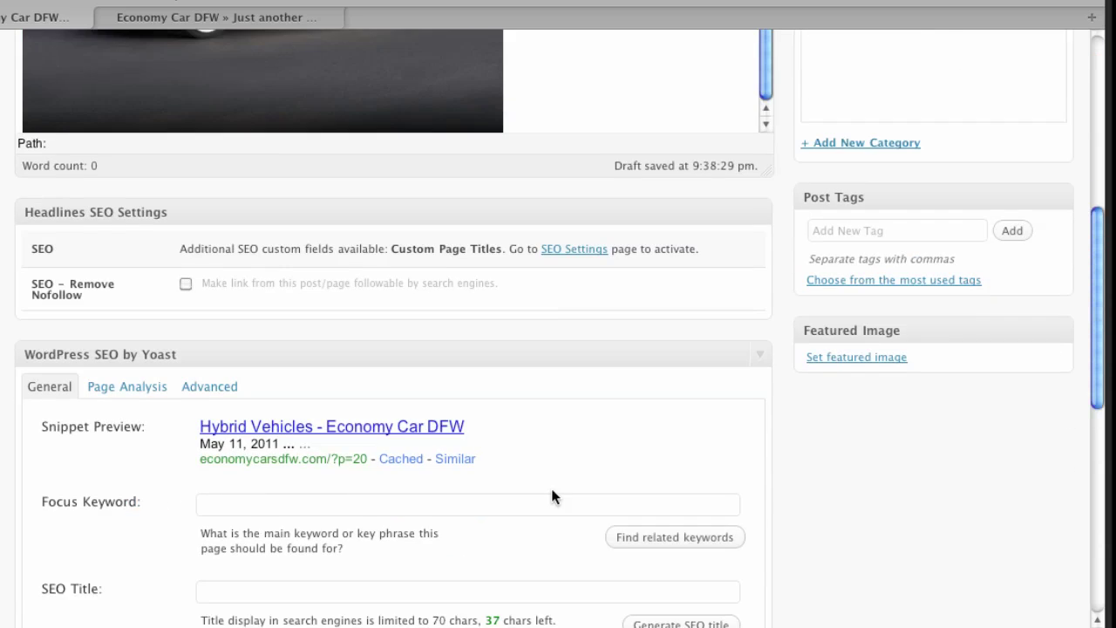
pyautogui.scroll(-5, 540, 453)
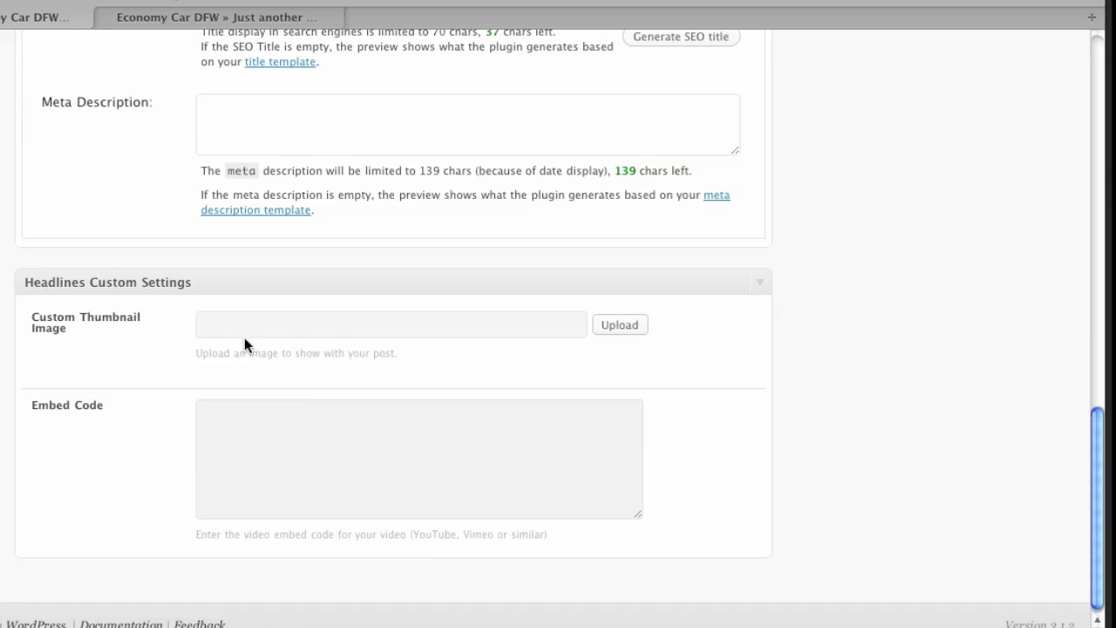
pyautogui.click(611, 325)
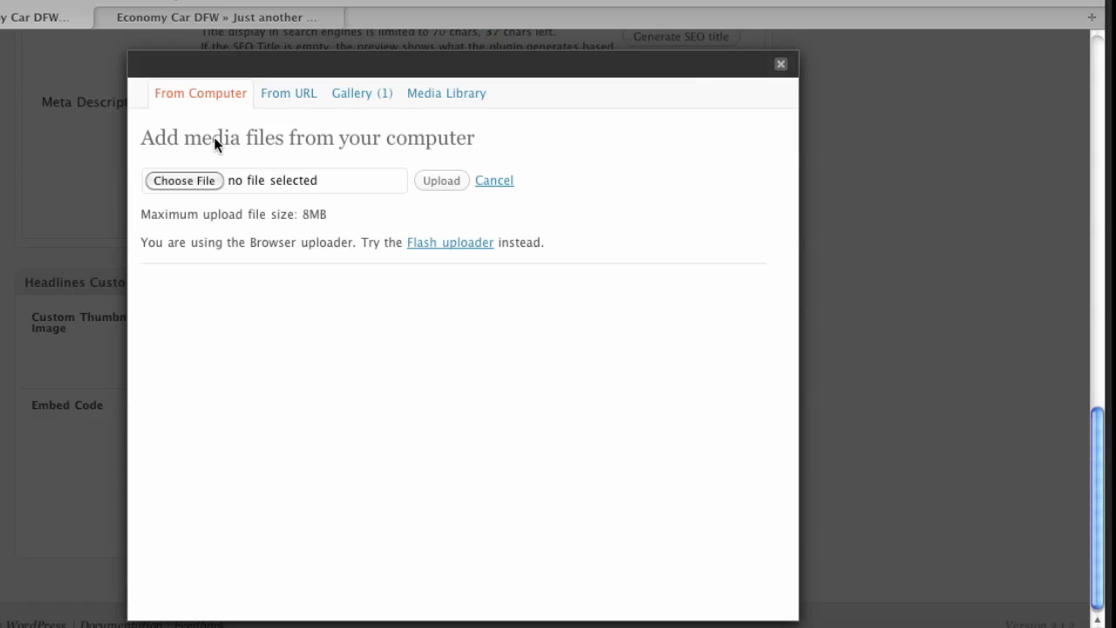
pyautogui.click(371, 94)
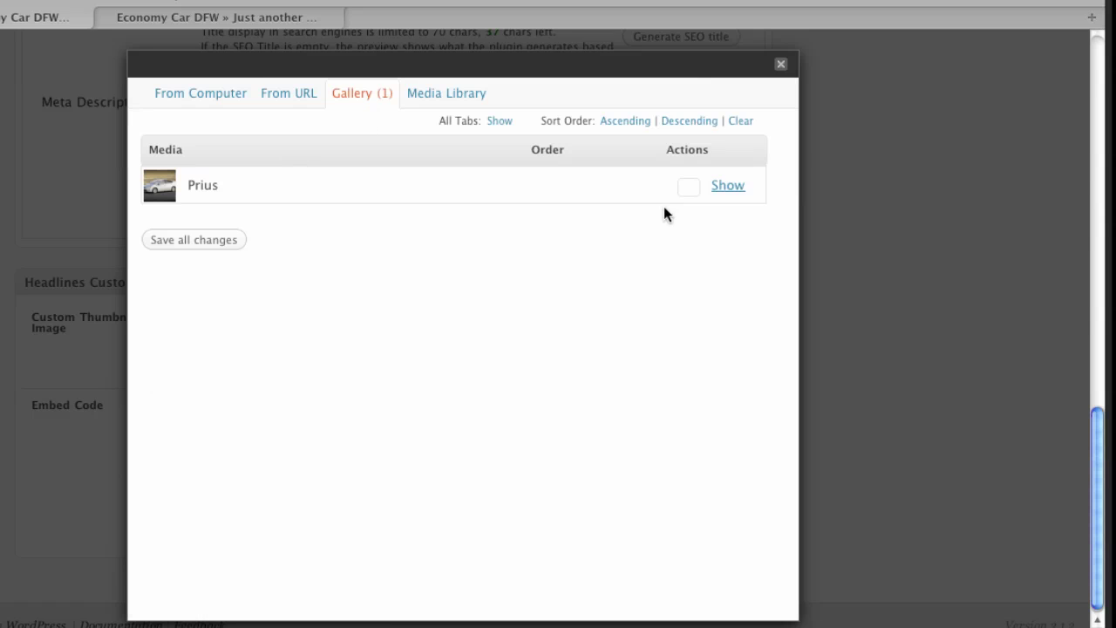
pyautogui.click(724, 185)
pyautogui.scroll(-5, 391, 461)
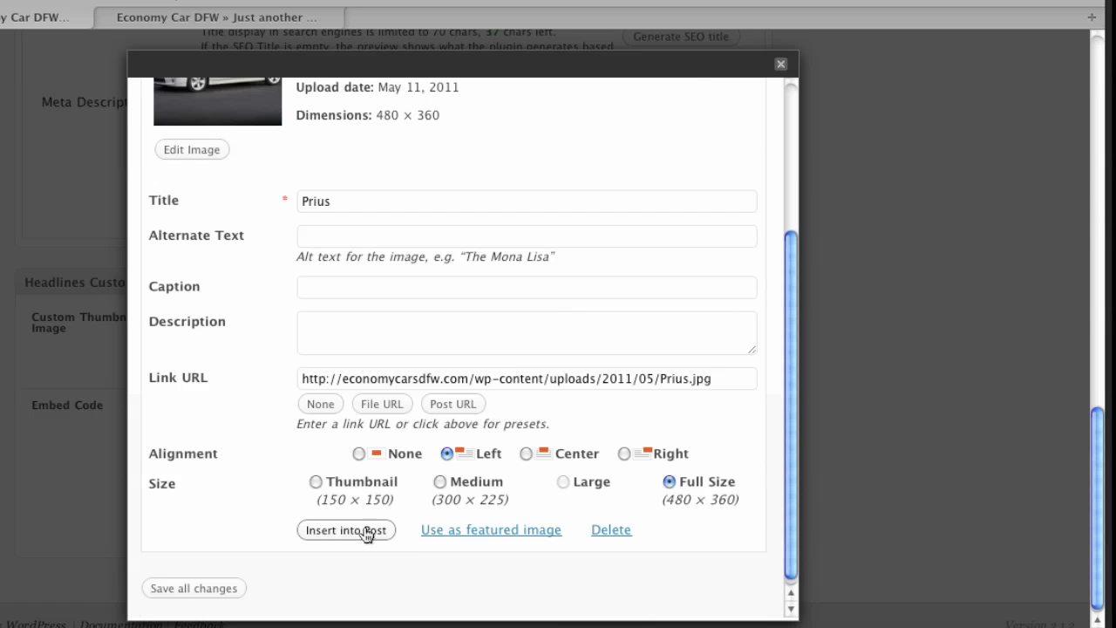
pyautogui.click(216, 589)
pyautogui.scroll(-5, 783, 410)
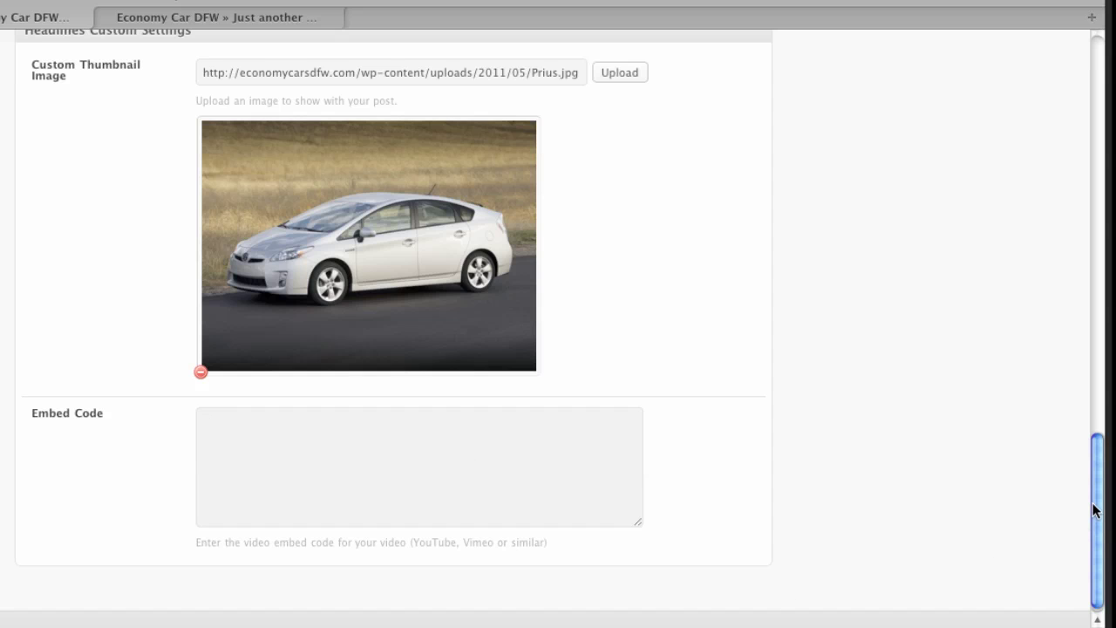
# Delete the full-size Prius image from the post body.
pyautogui.scroll(15, 1091, 509)
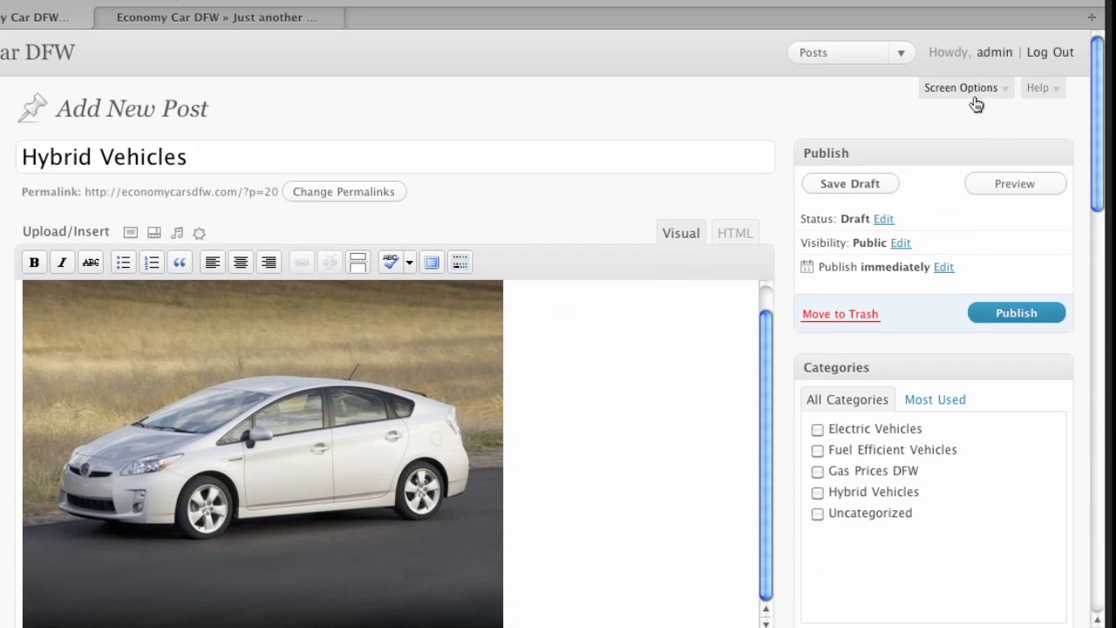
pyautogui.click(456, 431)
pyautogui.click(78, 303)
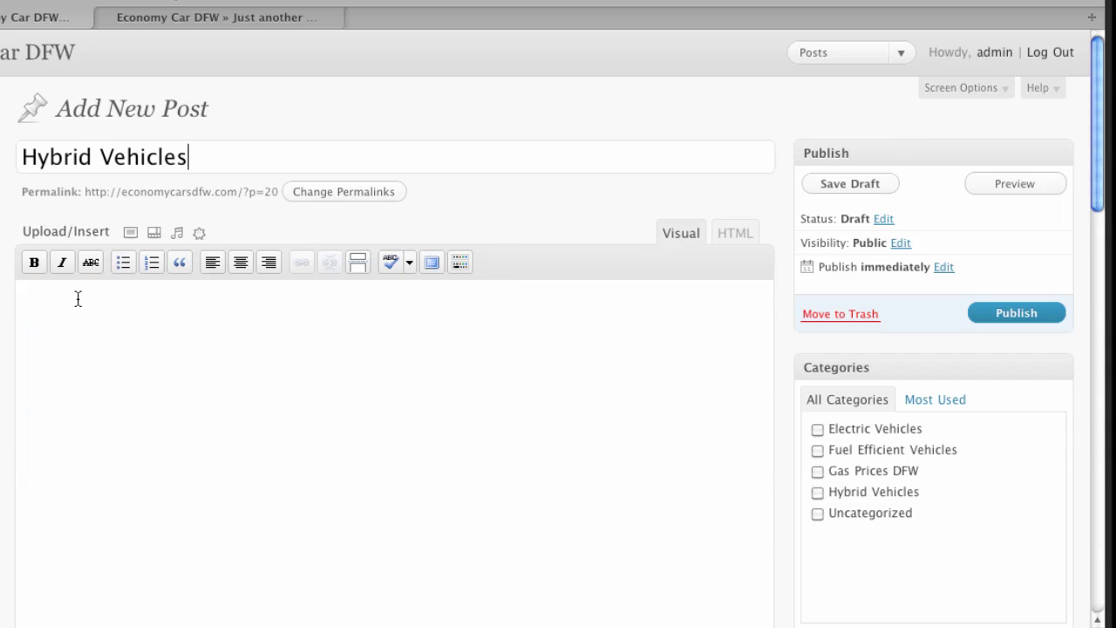
# Insert the Prius image from the gallery into the post body, left-aligned at medium size (300 × 225).
pyautogui.click(129, 232)
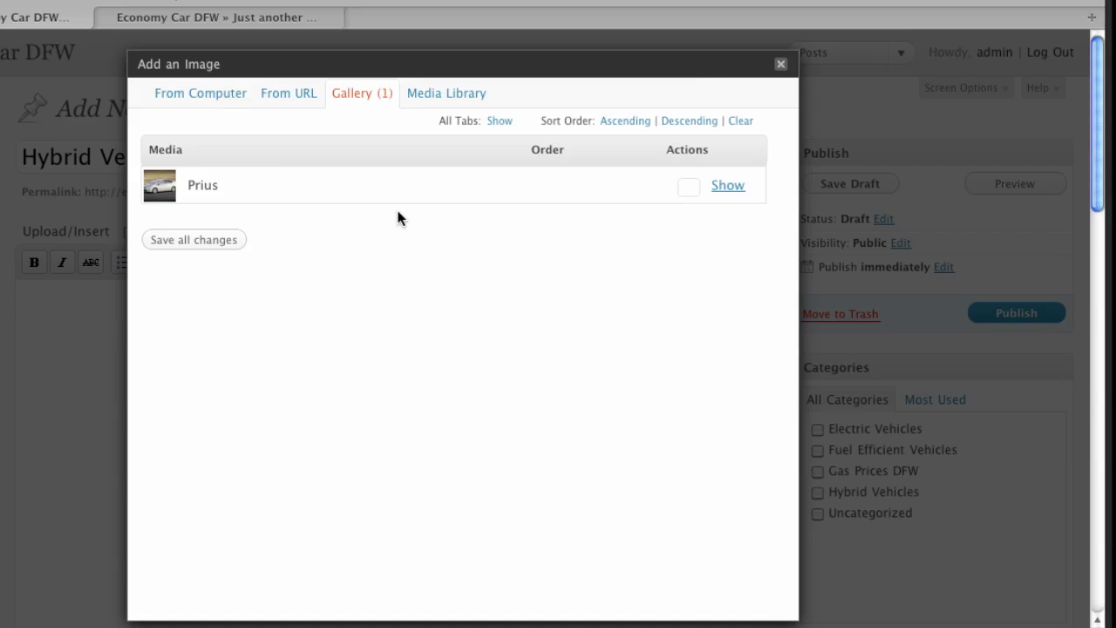
pyautogui.click(722, 186)
pyautogui.scroll(-2, 523, 367)
pyautogui.scroll(-3, 516, 393)
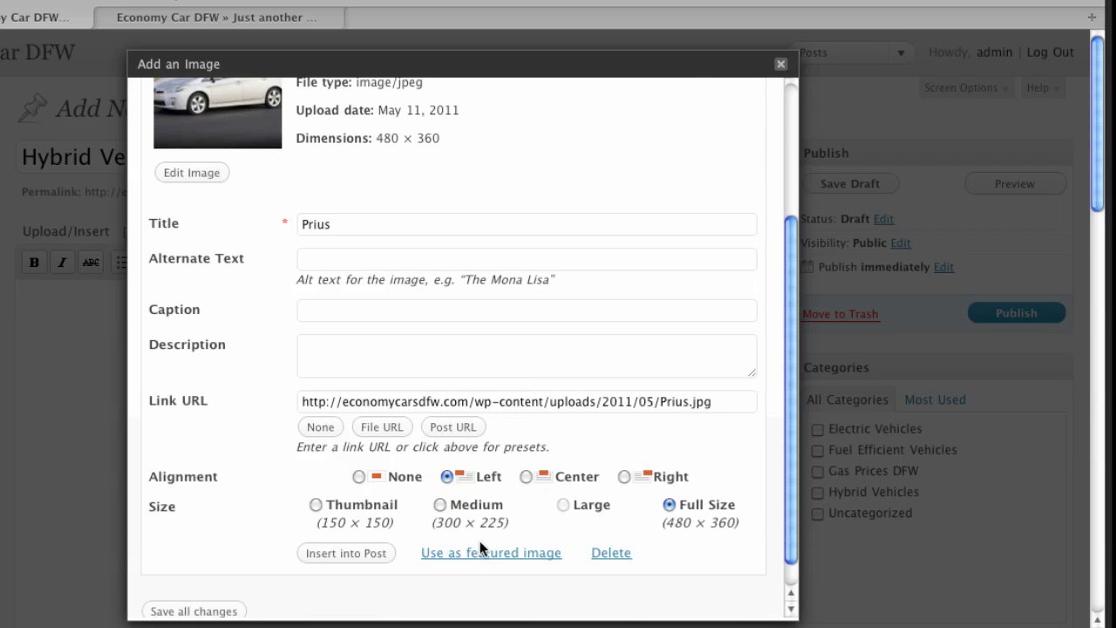
pyautogui.click(440, 504)
pyautogui.click(374, 553)
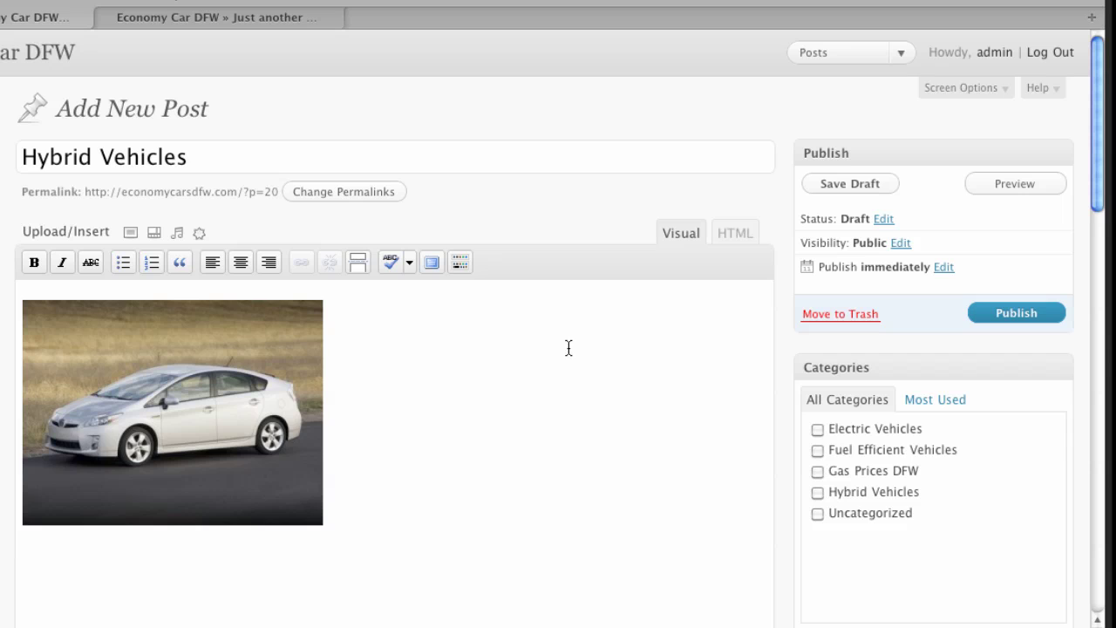
# Edit the inserted Prius image's advanced settings and set its vertical space to 15.
pyautogui.click(218, 399)
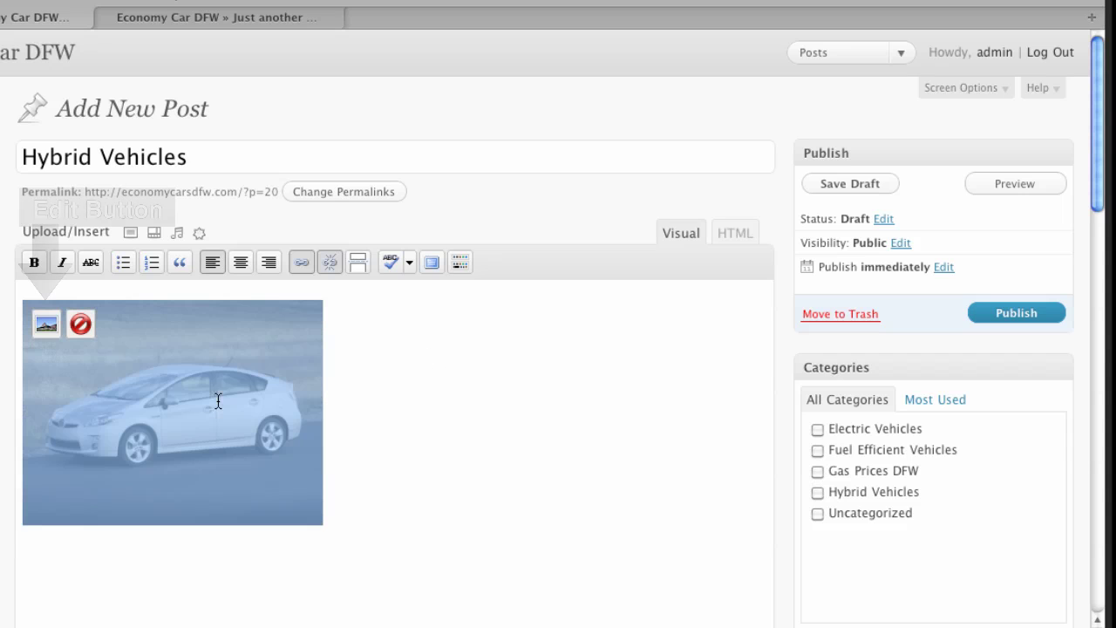
pyautogui.click(46, 325)
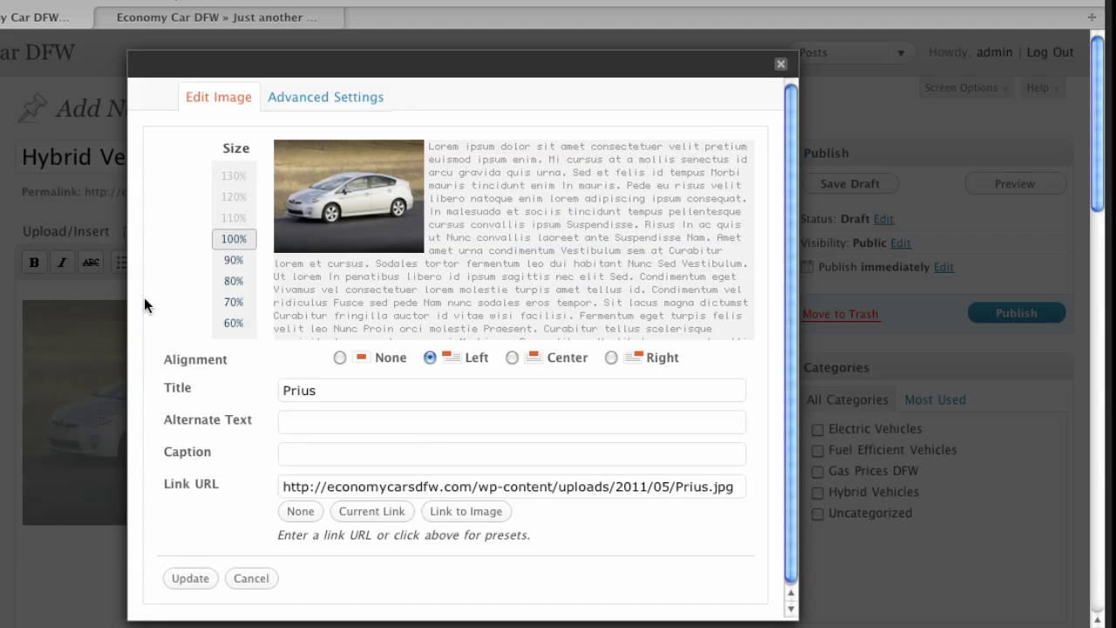
pyautogui.click(303, 100)
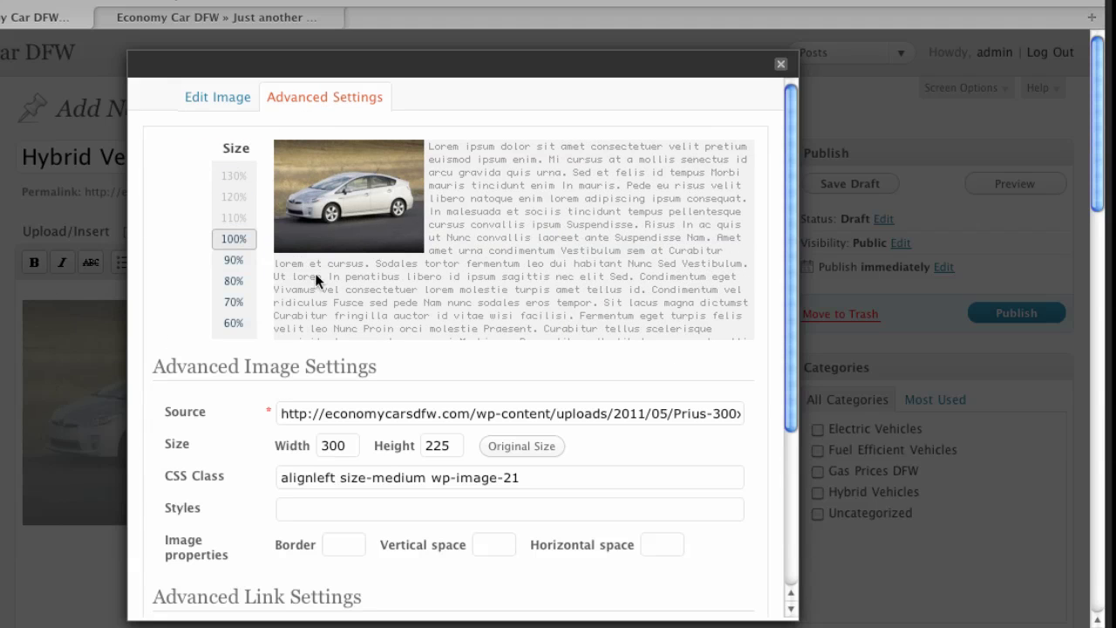
pyautogui.scroll(-2, 390, 458)
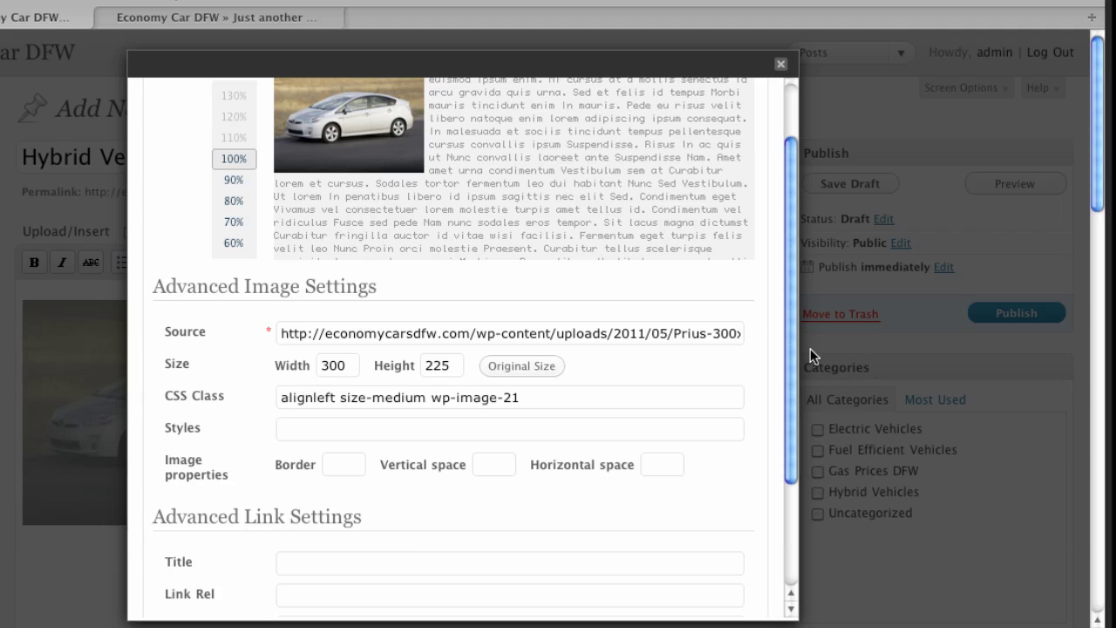
pyautogui.moveTo(791, 357); pyautogui.dragTo(788, 406)
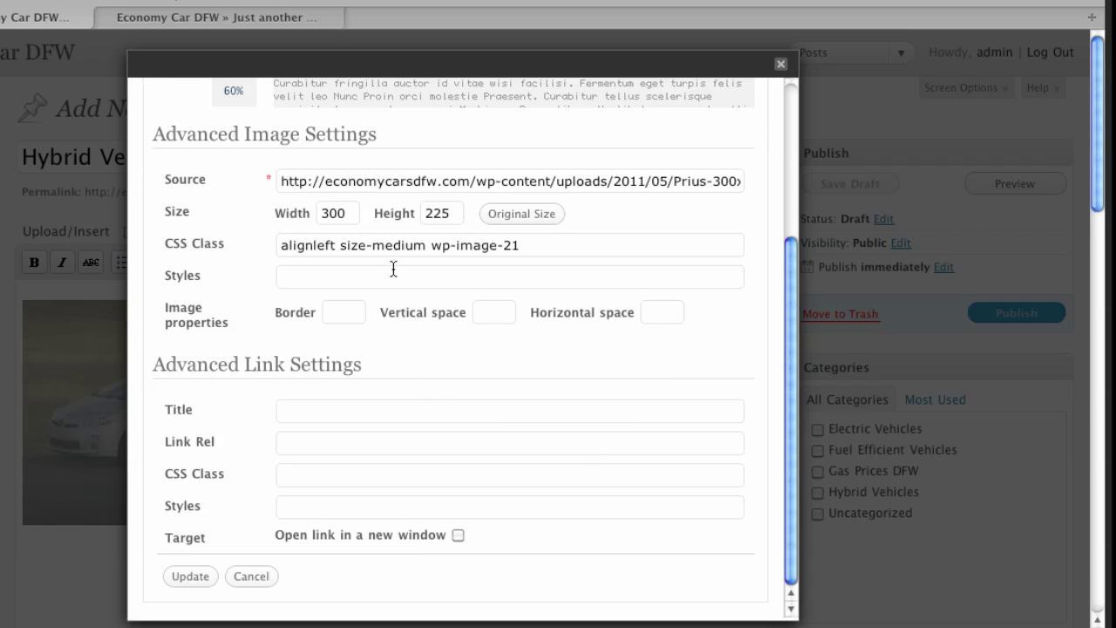
pyautogui.click(324, 281)
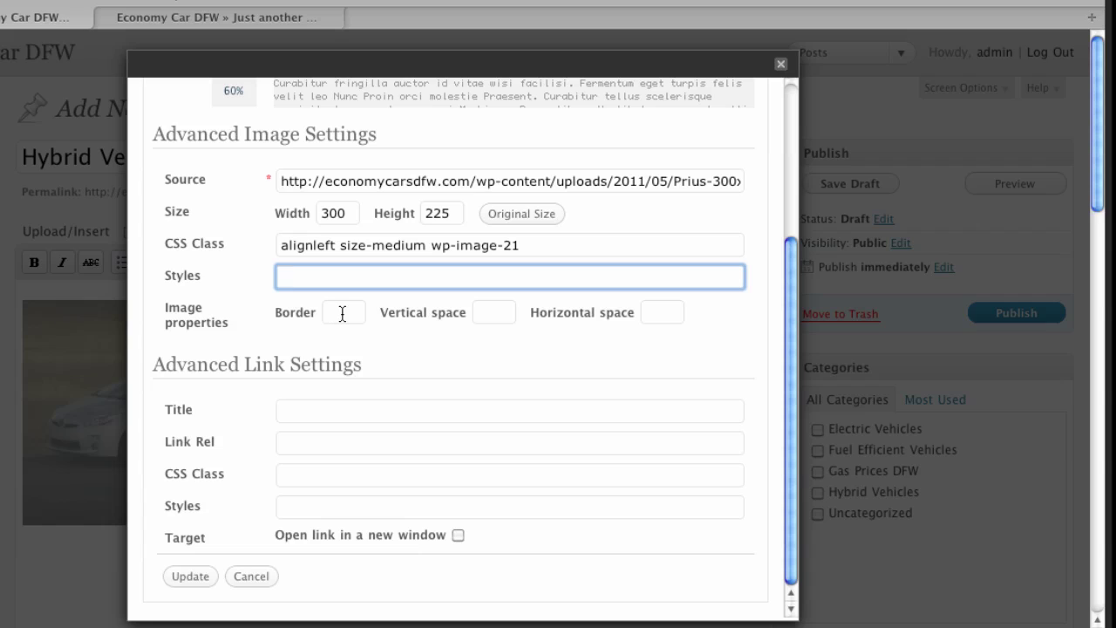
pyautogui.click(499, 314)
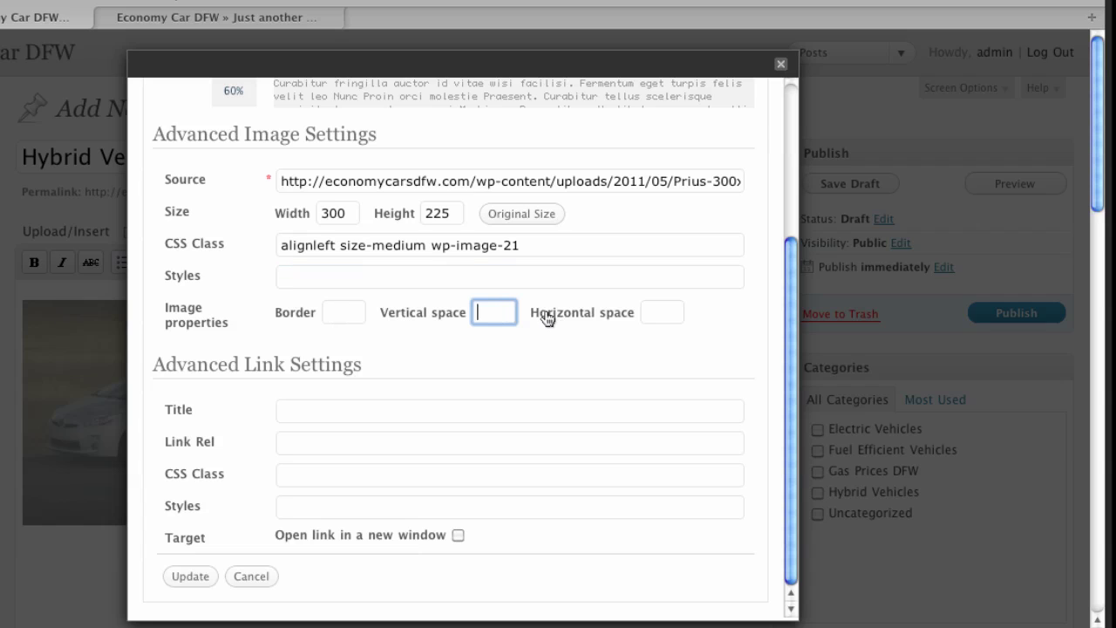
pyautogui.write('15')
pyautogui.press('Tab')
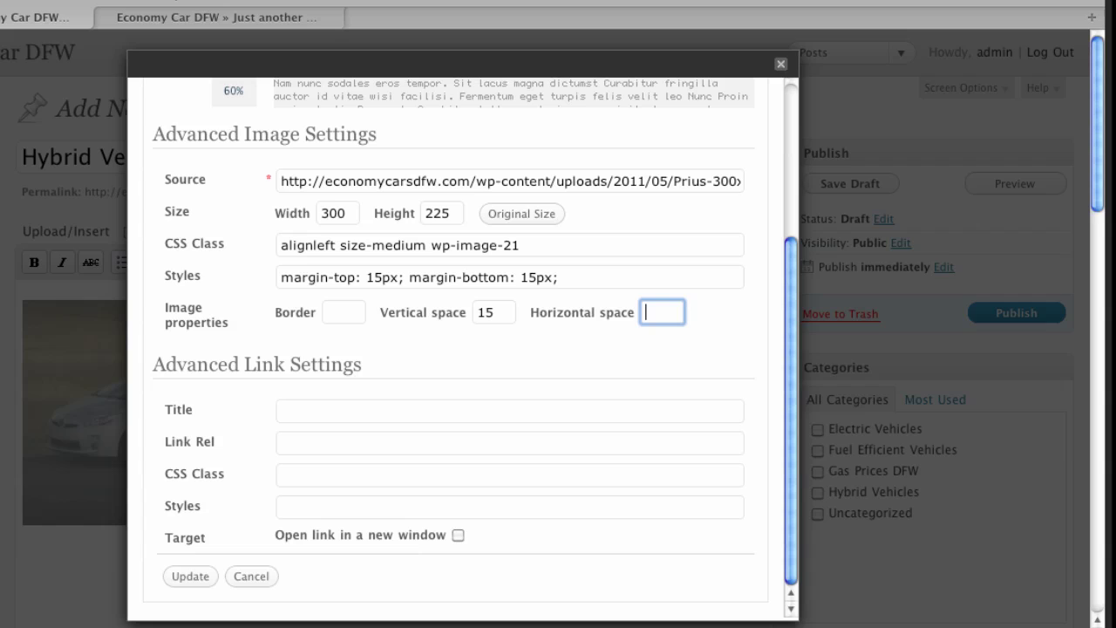
# Remove "margin-top: 15px;" from the image's Styles, keeping only the bottom margin.
pyautogui.click(410, 278)
pyautogui.moveTo(406, 278); pyautogui.dragTo(250, 279)
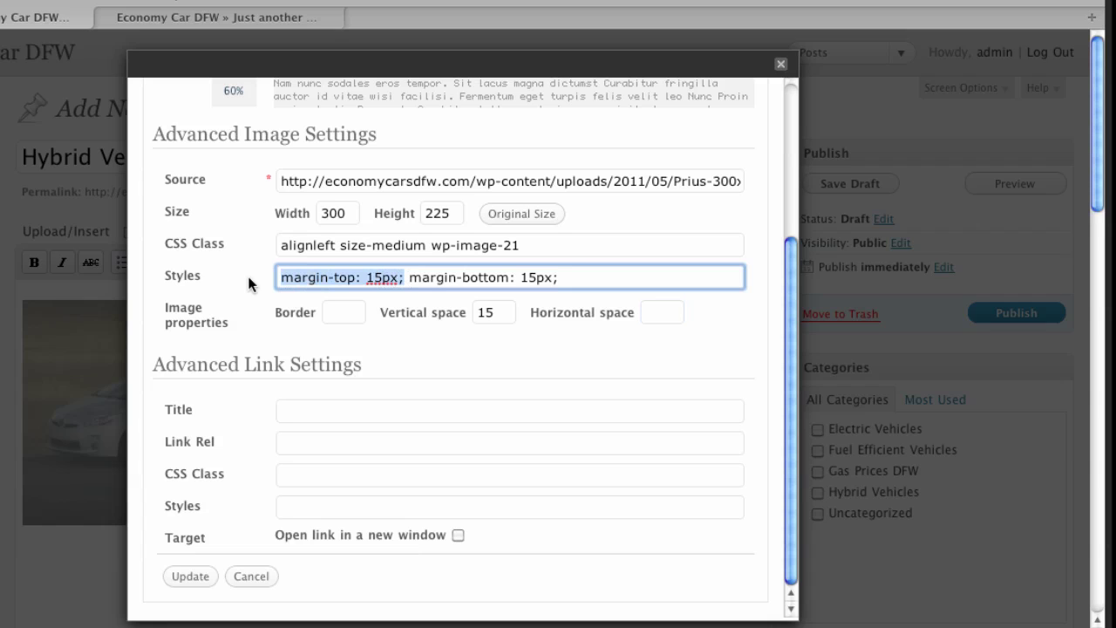
pyautogui.press('BackSpace')
pyautogui.press('Delete')
pyautogui.press('End')
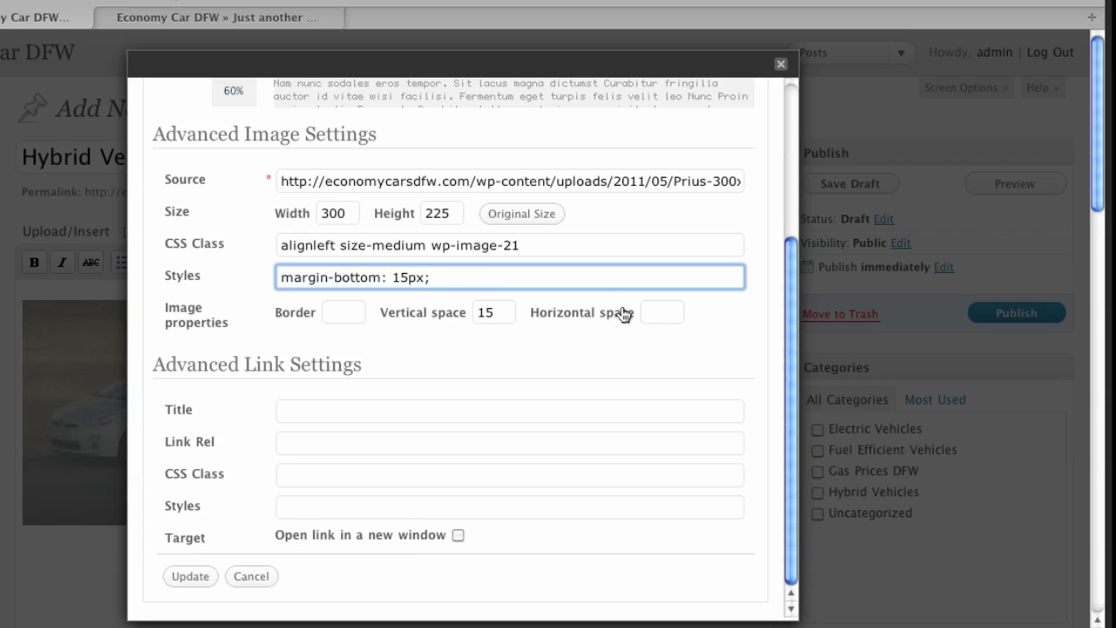
# Set the image's horizontal space to 15.
pyautogui.click(657, 312)
pyautogui.write('15')
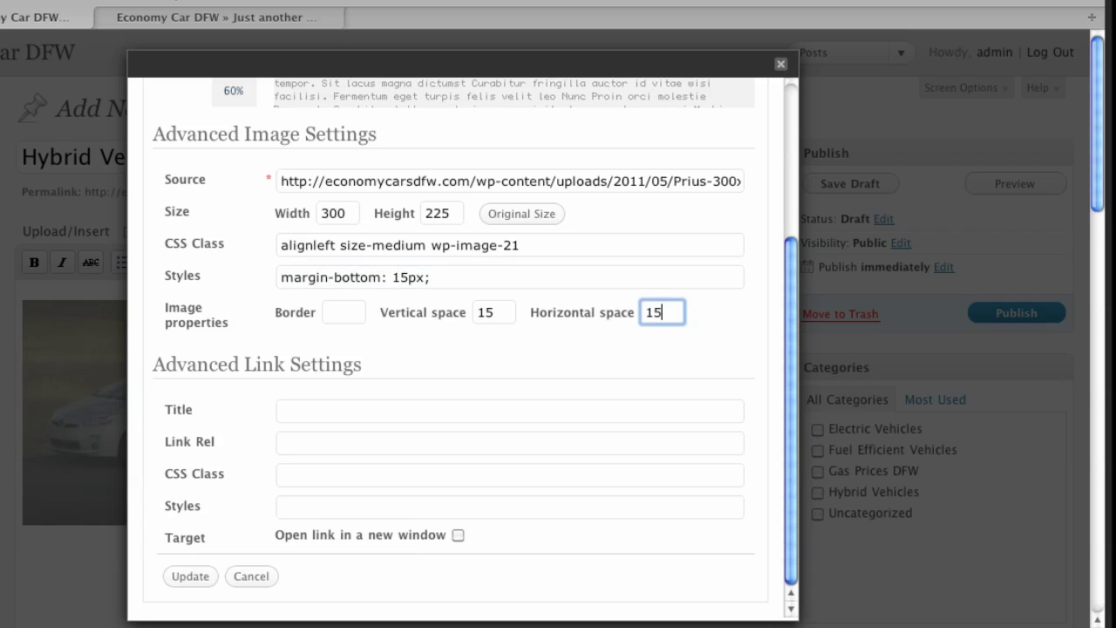
pyautogui.press('Tab')
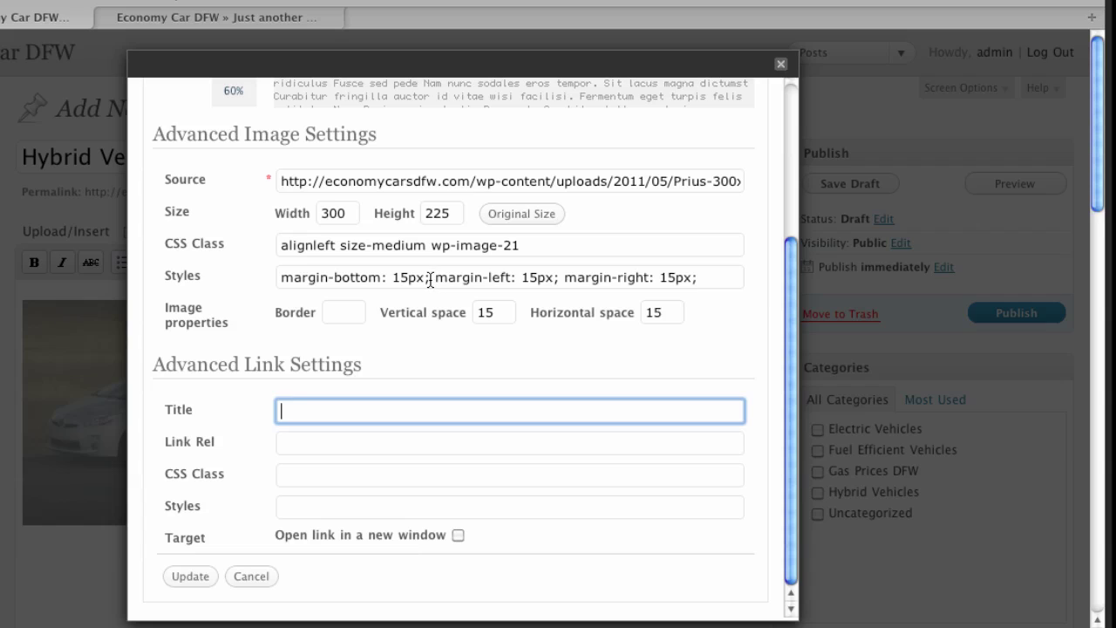
# Remove "margin-left: 15px;" from the image's Styles and update the image in the post.
pyautogui.moveTo(436, 278); pyautogui.dragTo(560, 281)
pyautogui.press('BackSpace')
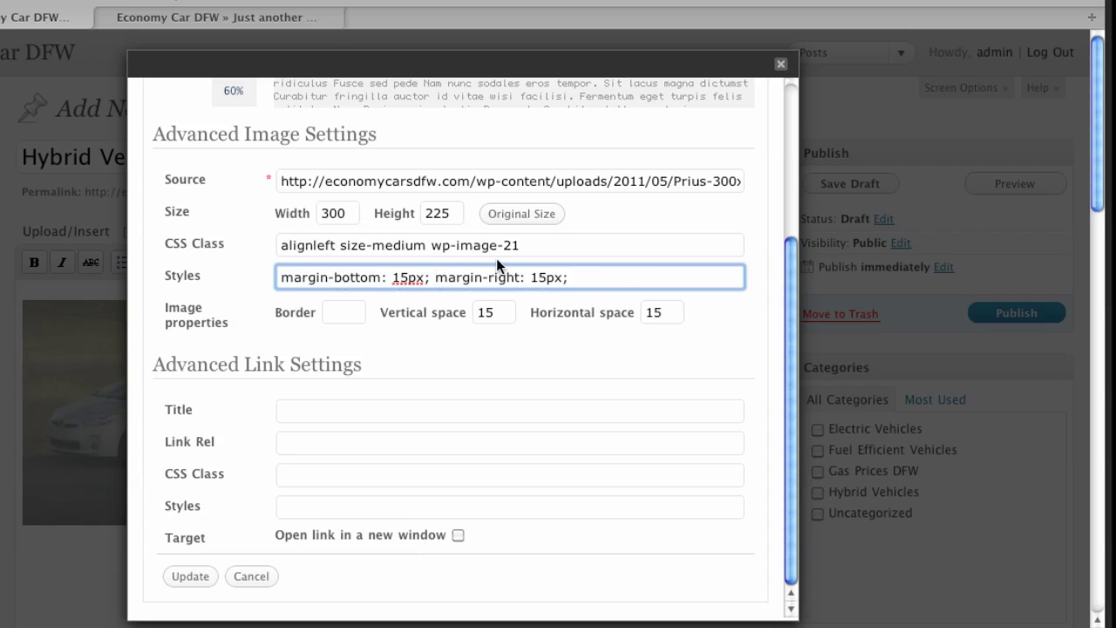
pyautogui.moveTo(644, 279); pyautogui.dragTo(281, 277)
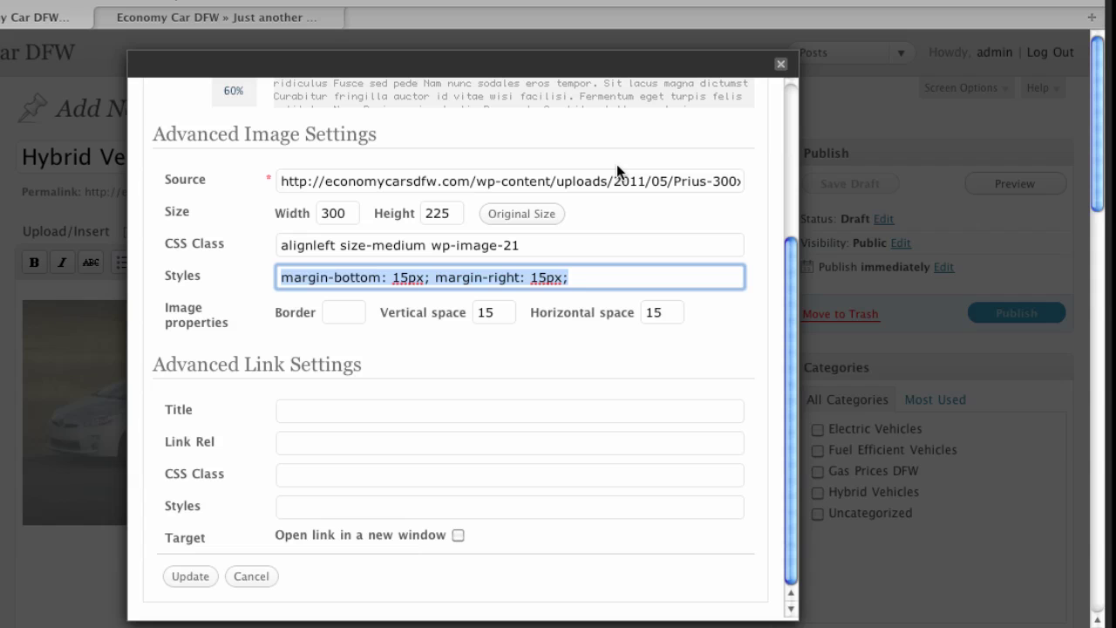
pyautogui.click(206, 574)
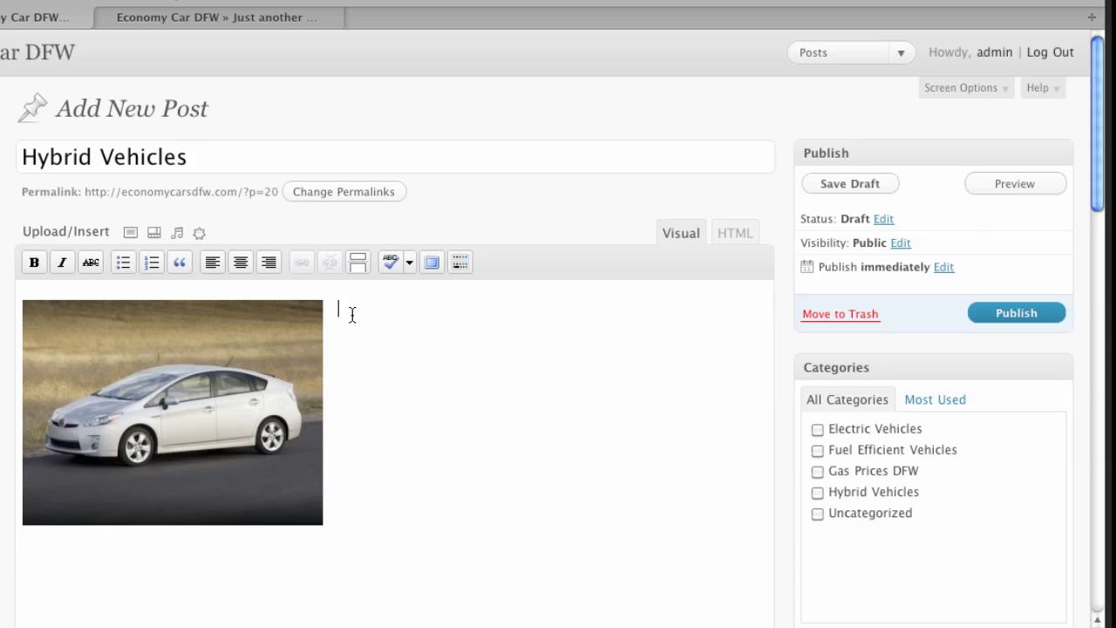
# Enter "blah blah blah" as placeholder text beside the Prius image in the post body.
pyautogui.write('blah blah blah')
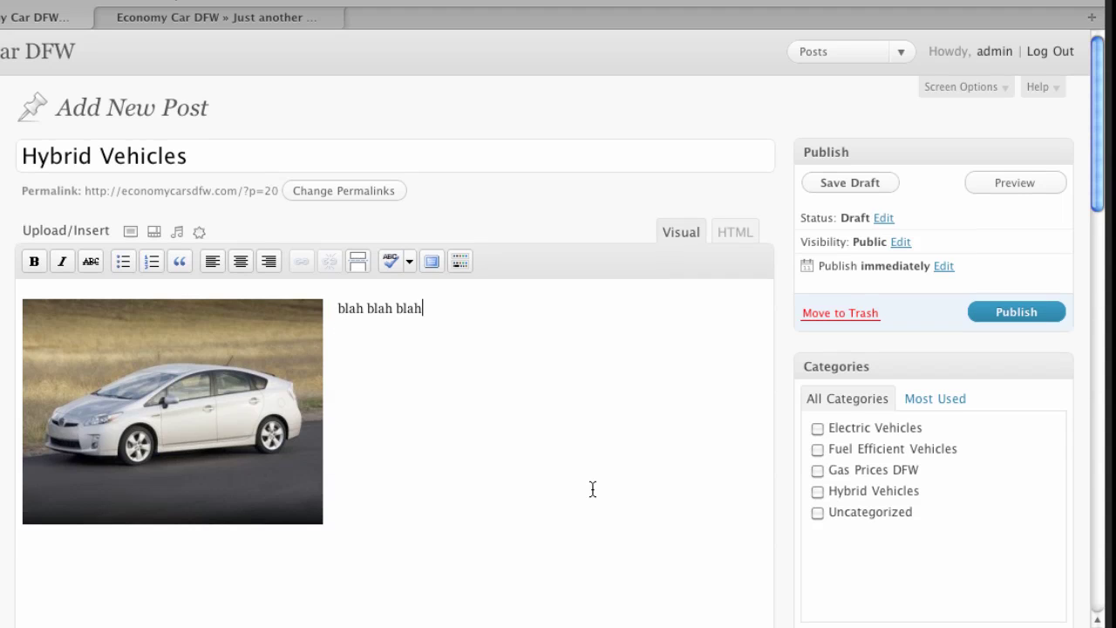
# Add the tag "featured economy cars" to the post and assign it to the Hybrid Vehicles category.
pyautogui.scroll(-5, 593, 488)
pyautogui.click(876, 440)
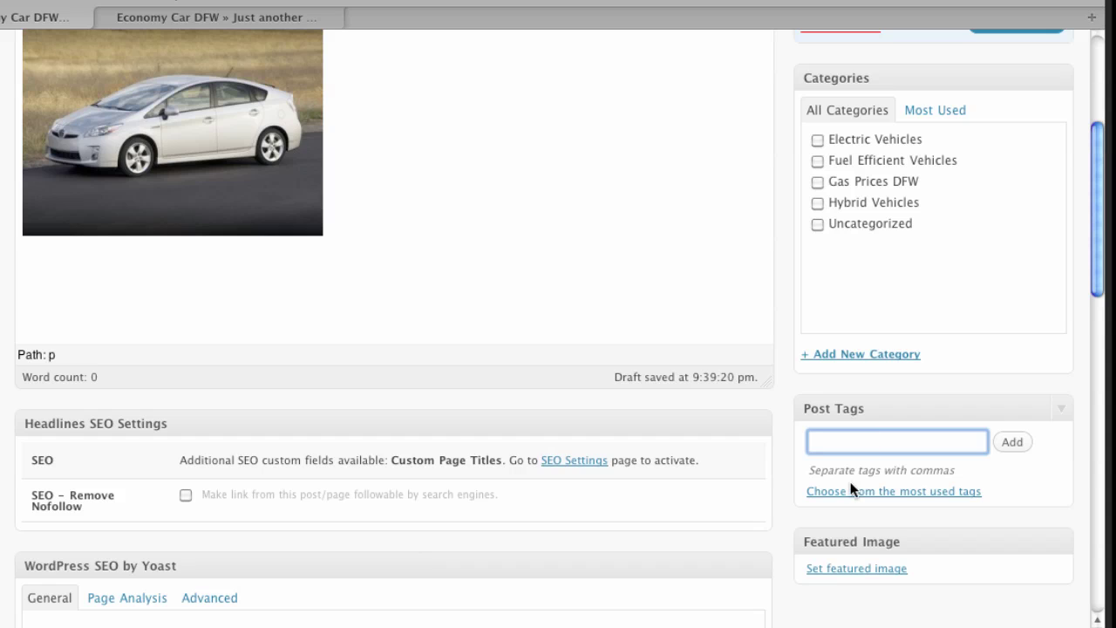
pyautogui.click(851, 489)
pyautogui.click(872, 443)
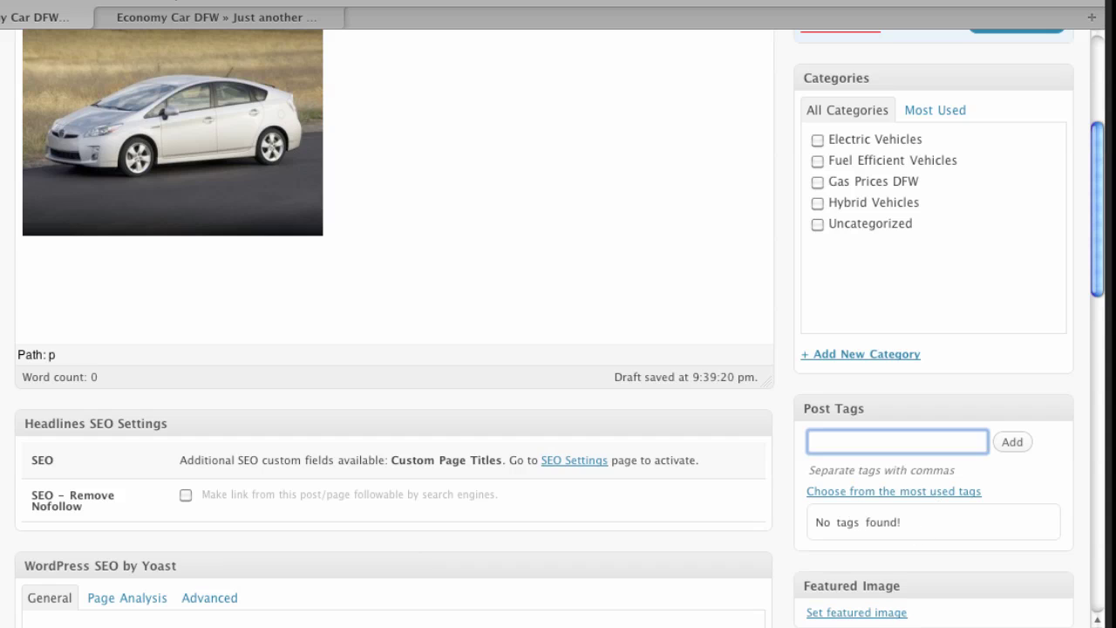
pyautogui.write('featured economy cars')
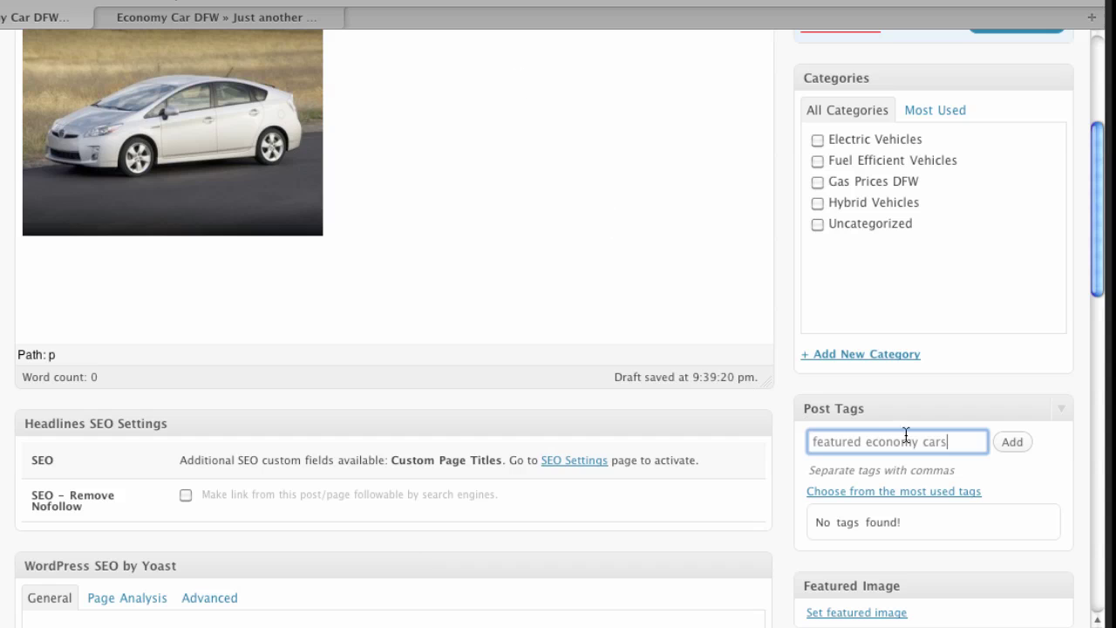
pyautogui.click(1014, 443)
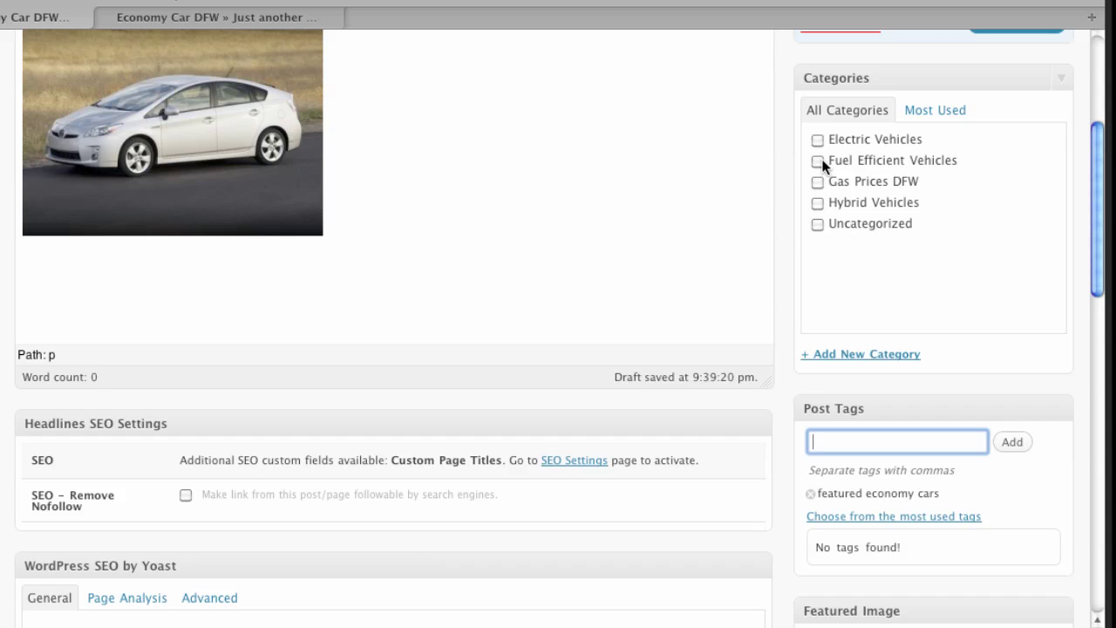
pyautogui.click(822, 206)
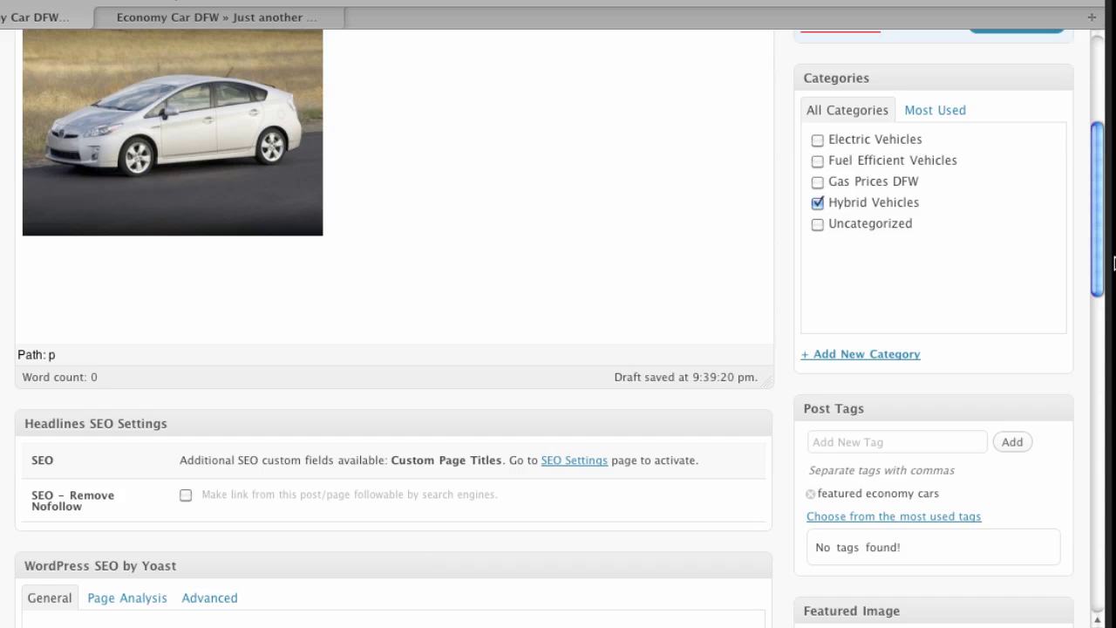
# Replace the placeholder text beside the Prius image with "Hybrid Vehicles DFW".
pyautogui.moveTo(1104, 262); pyautogui.dragTo(1096, 212)
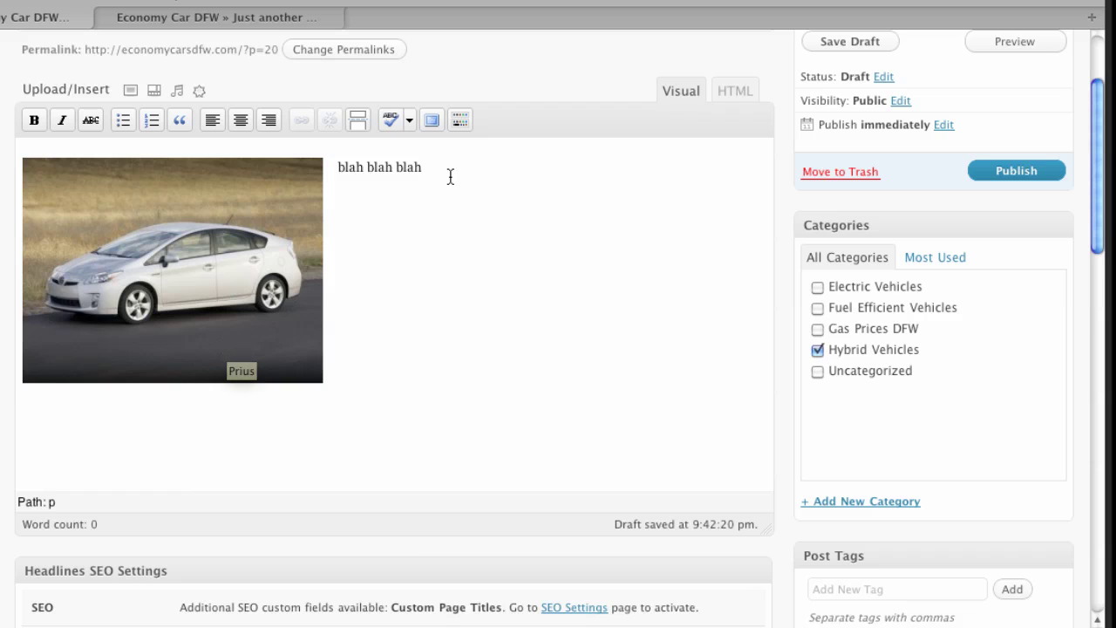
pyautogui.moveTo(434, 169); pyautogui.dragTo(334, 169)
pyautogui.write('Hy')
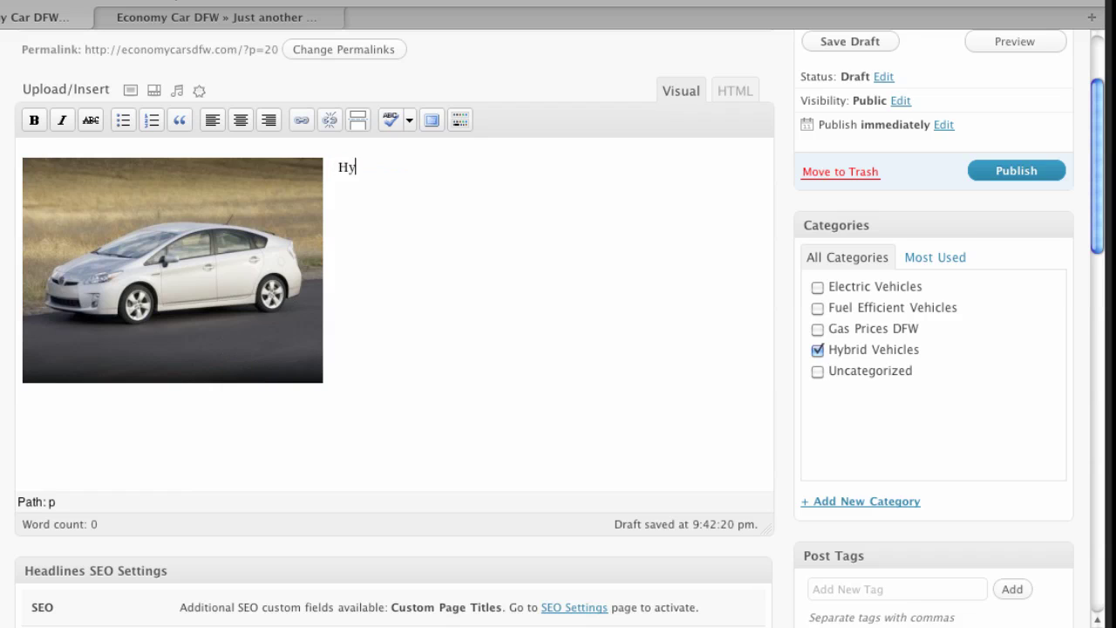
pyautogui.write('brid veh')
pyautogui.press('BackSpace')
pyautogui.press('BackSpace')
pyautogui.press('BackSpace')
pyautogui.write('Veh')
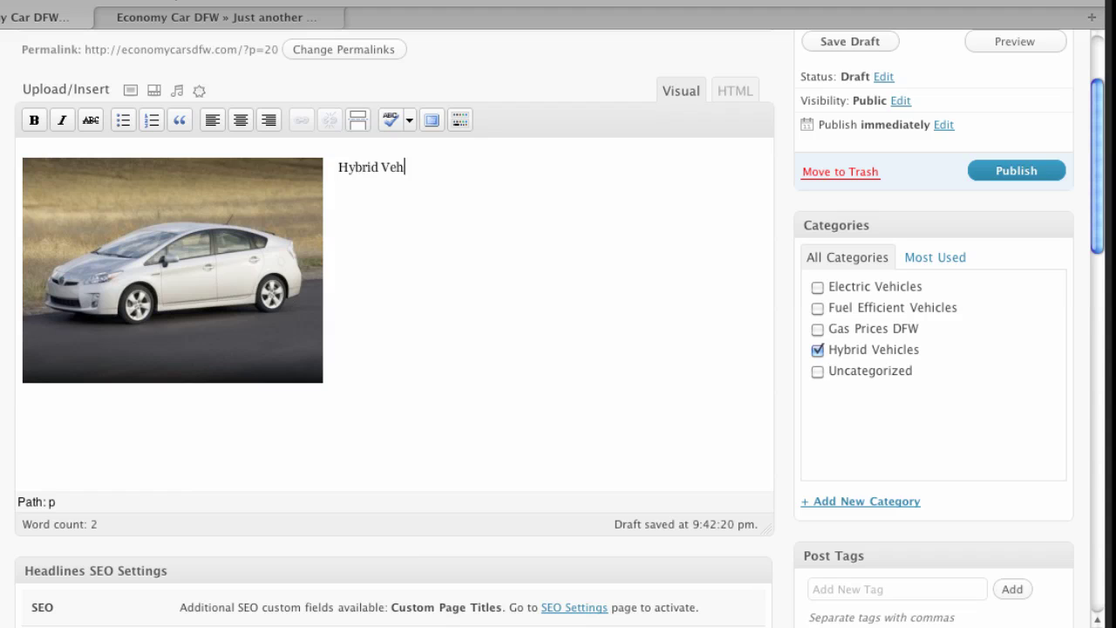
pyautogui.write('icles DFW')
# Format the "Hybrid Vehicles DFW" text as Heading 1 and publish the post.
pyautogui.moveTo(466, 167); pyautogui.dragTo(339, 167)
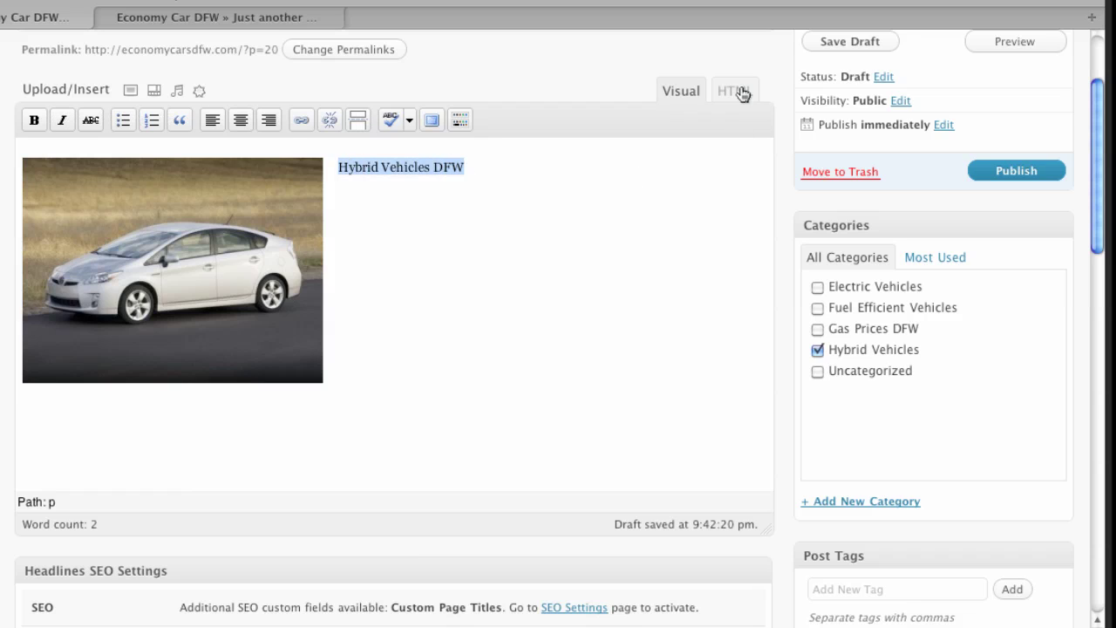
pyautogui.click(462, 119)
pyautogui.click(107, 148)
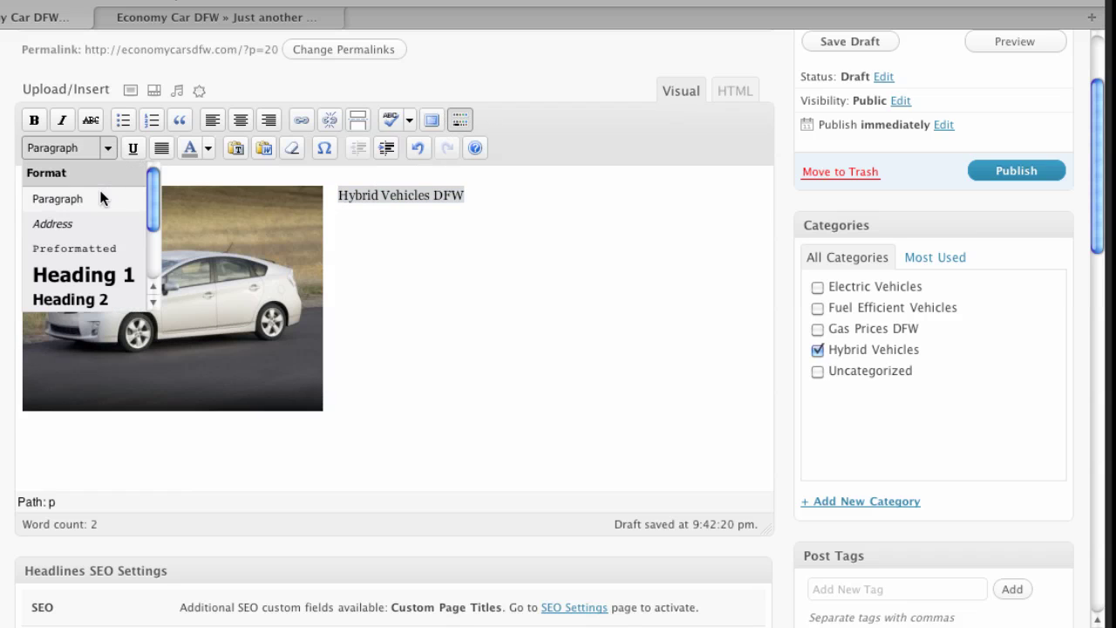
pyautogui.click(91, 275)
pyautogui.click(684, 298)
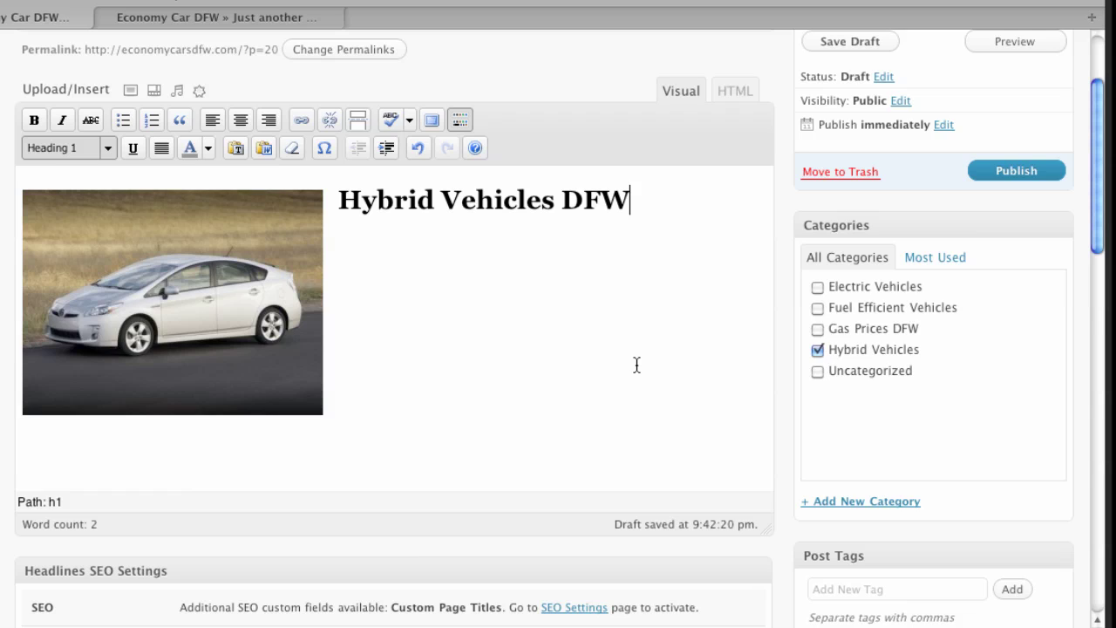
pyautogui.click(1018, 171)
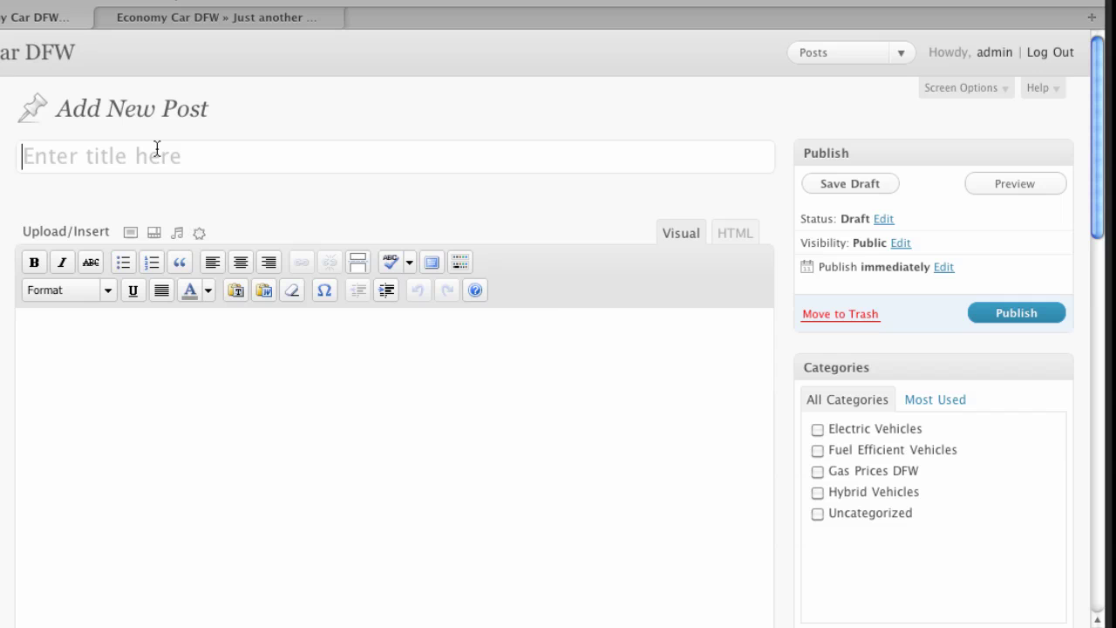
# Title the new post "Electric Vehicles DFW".
pyautogui.write('Electric Vehicles DFW')
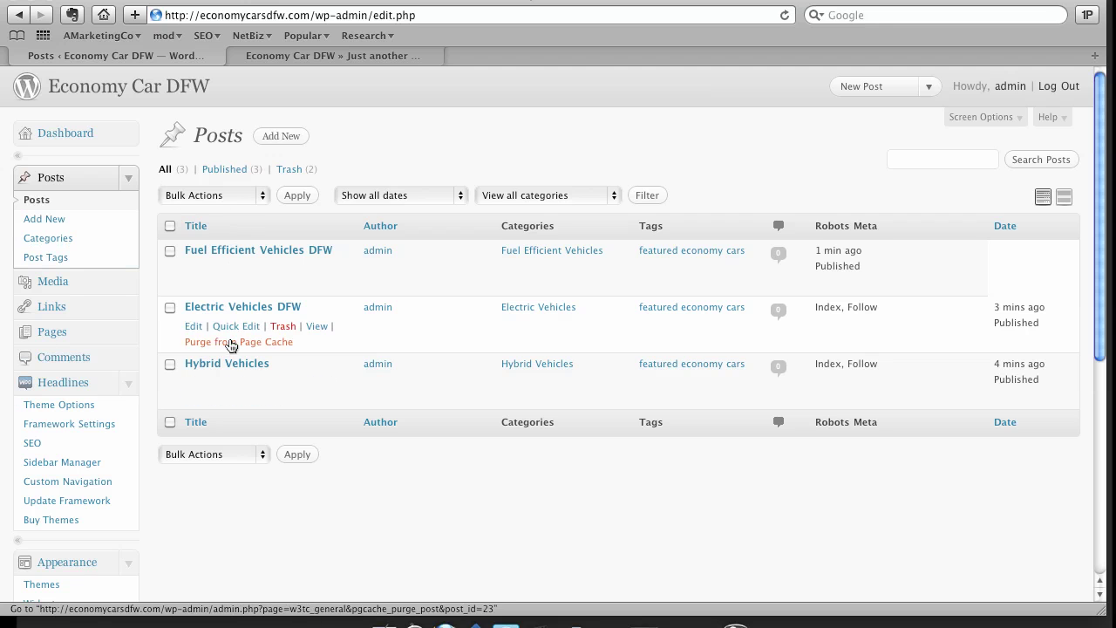
# Reload the live site's home page and view the featured entries for Fuel Efficient, Electric and Hybrid Vehicles.
pyautogui.click(371, 56)
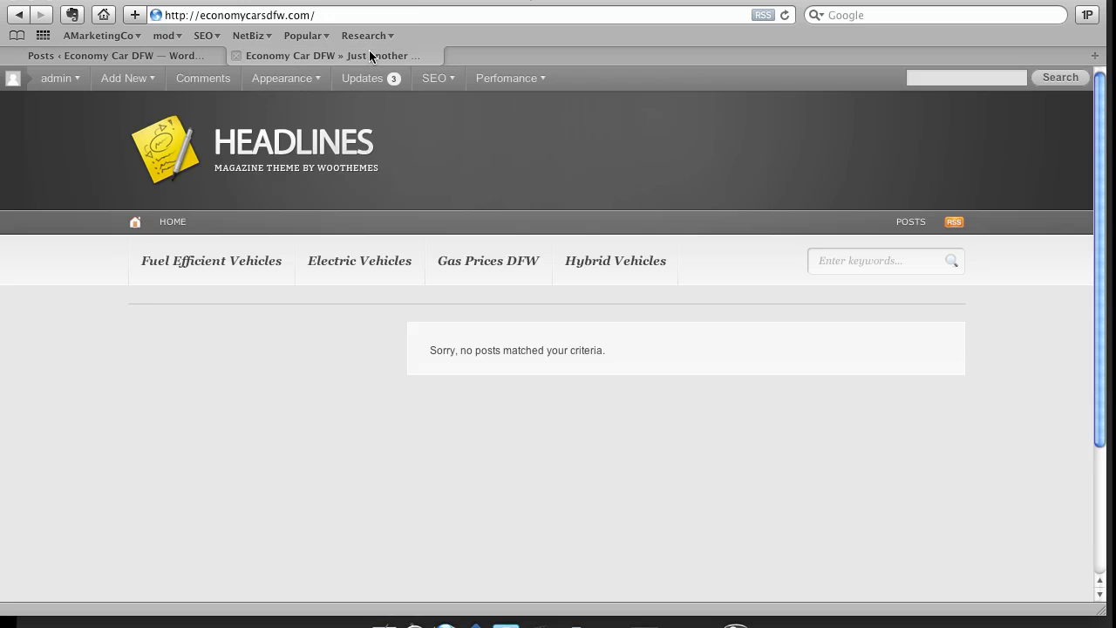
pyautogui.click(375, 129)
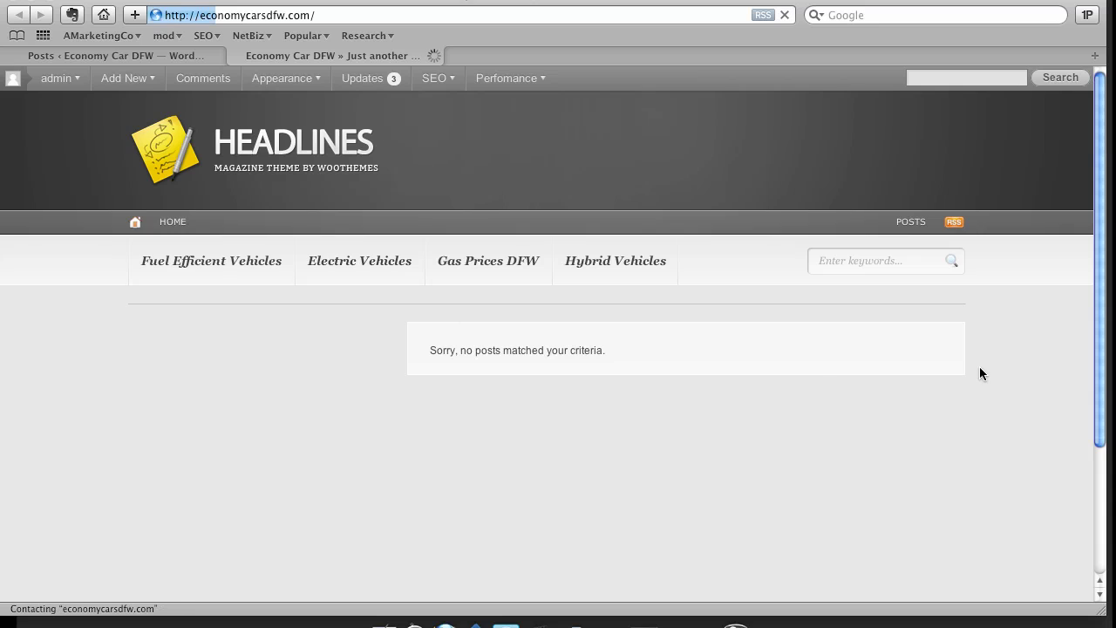
pyautogui.scroll(-2, 979, 373)
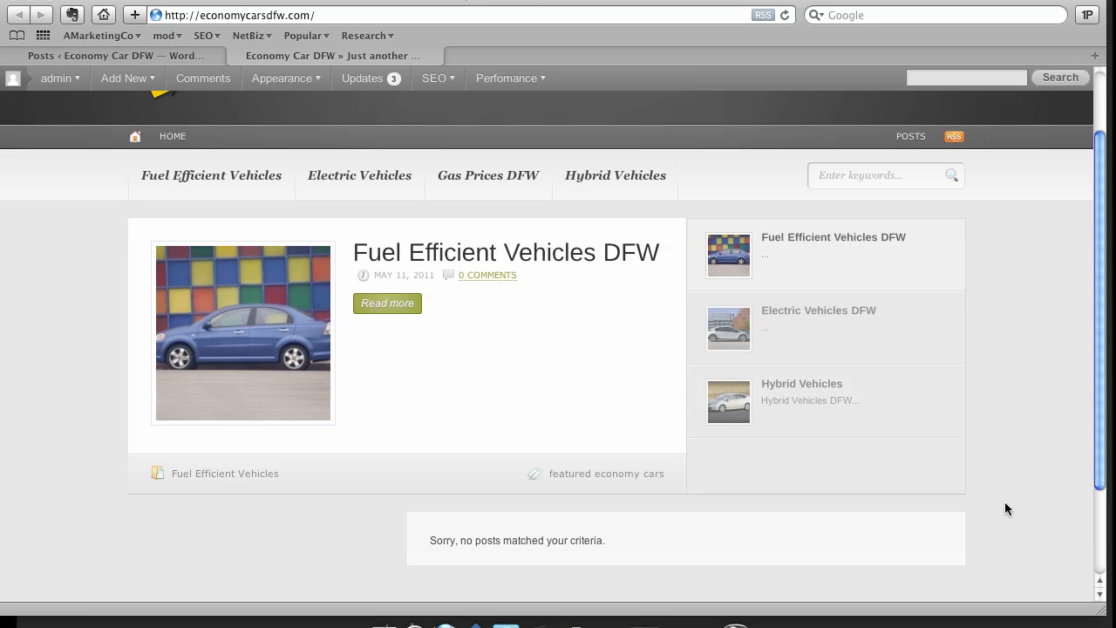
pyautogui.click(868, 349)
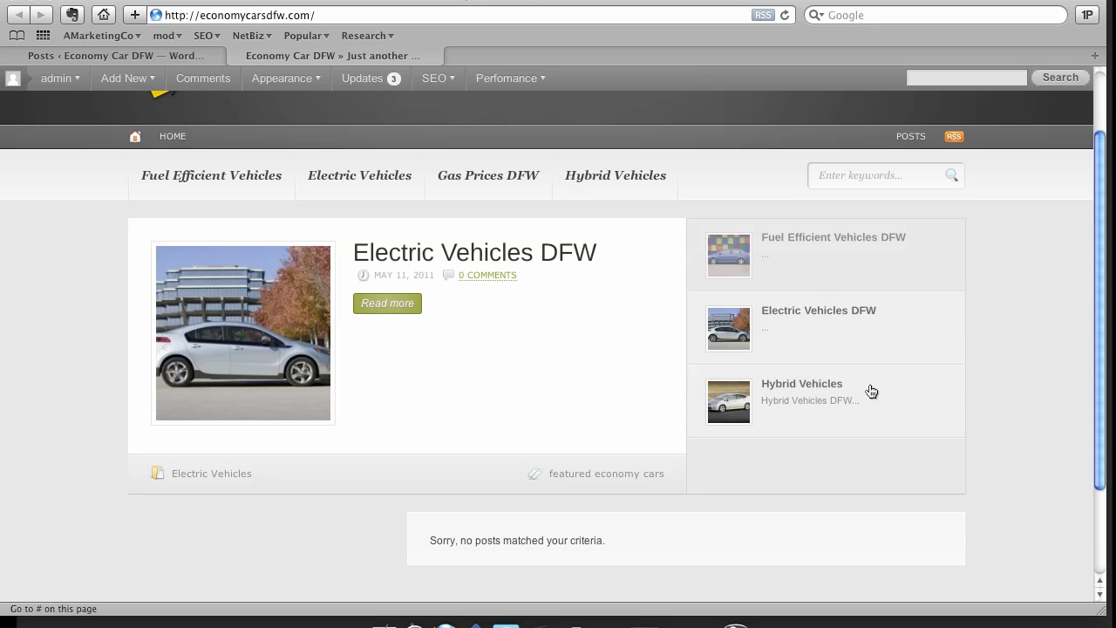
pyautogui.click(870, 390)
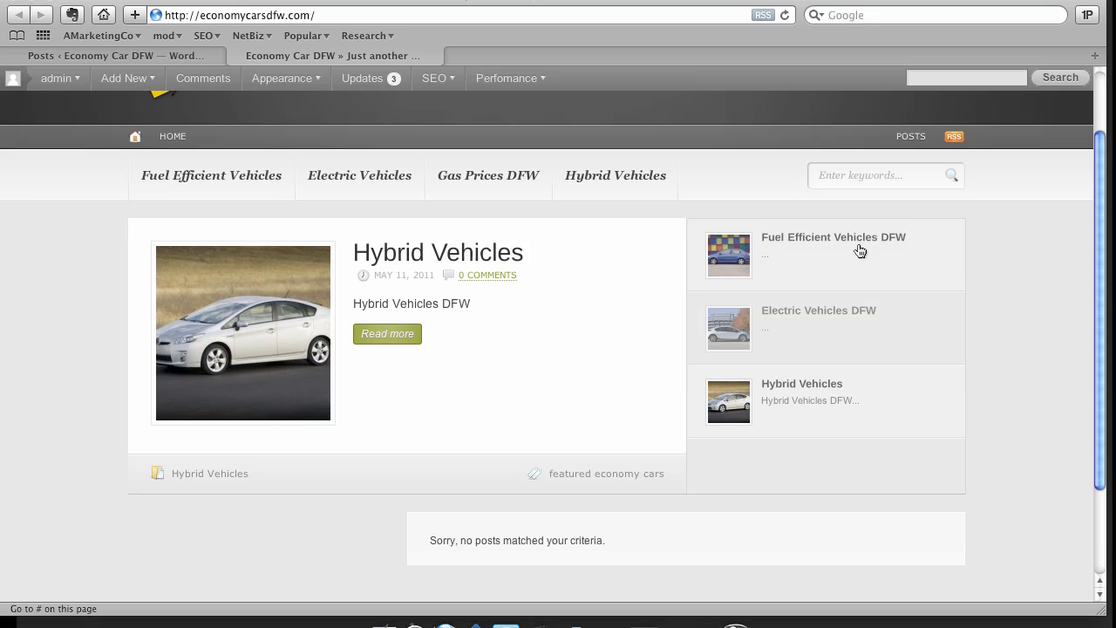
pyautogui.click(858, 246)
pyautogui.click(850, 318)
pyautogui.click(842, 399)
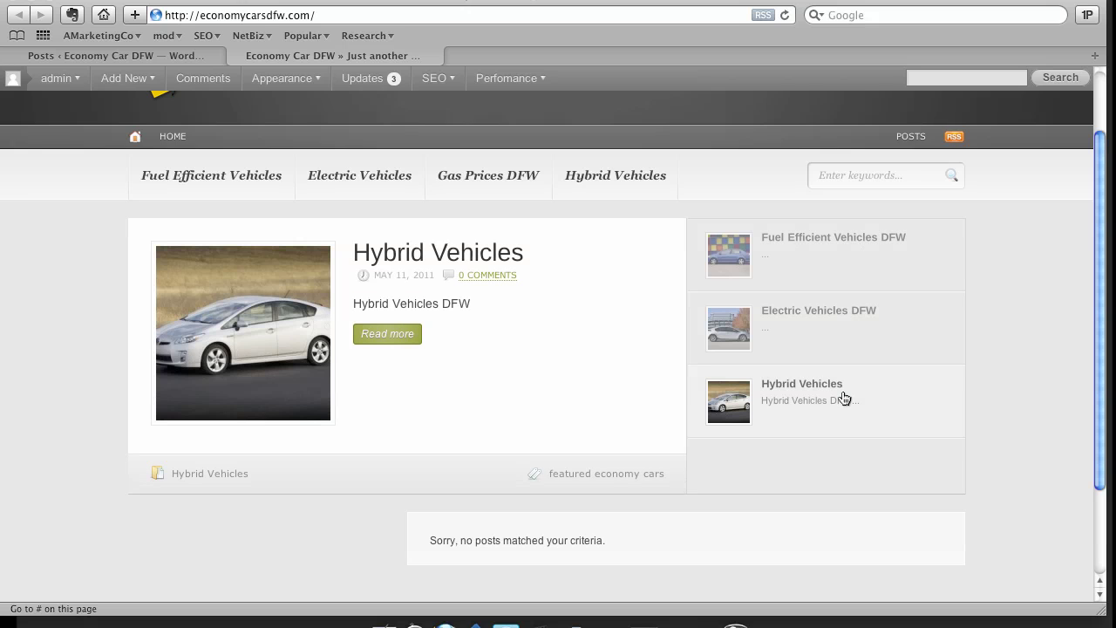
# Examine the Hybrid Vehicles excerpt in the featured area and the rest of the home page.
pyautogui.moveTo(361, 303); pyautogui.dragTo(560, 312)
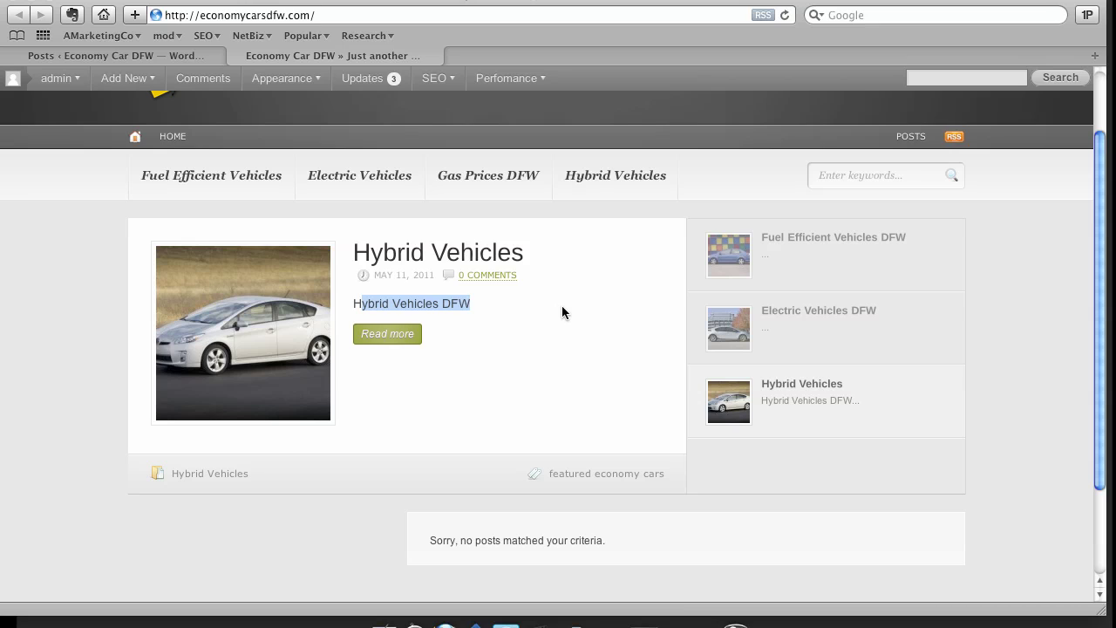
pyautogui.scroll(-3, 568, 308)
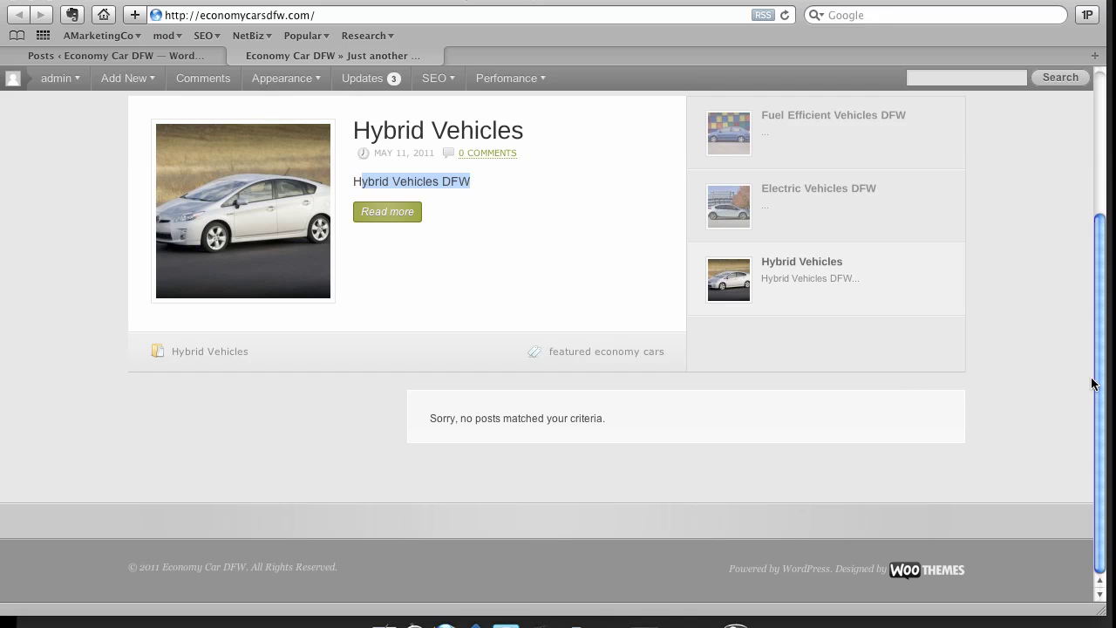
pyautogui.moveTo(1104, 343); pyautogui.dragTo(1106, 209)
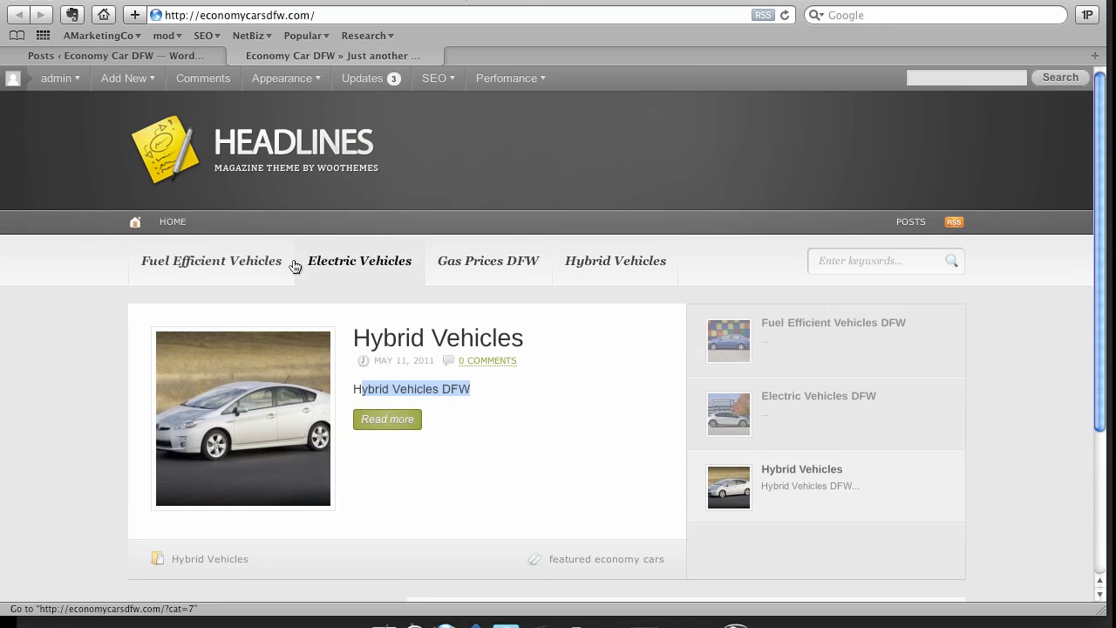
# View the Fuel Efficient Vehicles category and its "Fuel Efficient Vehicles DFW" post, ending back on the home page.
pyautogui.click(255, 264)
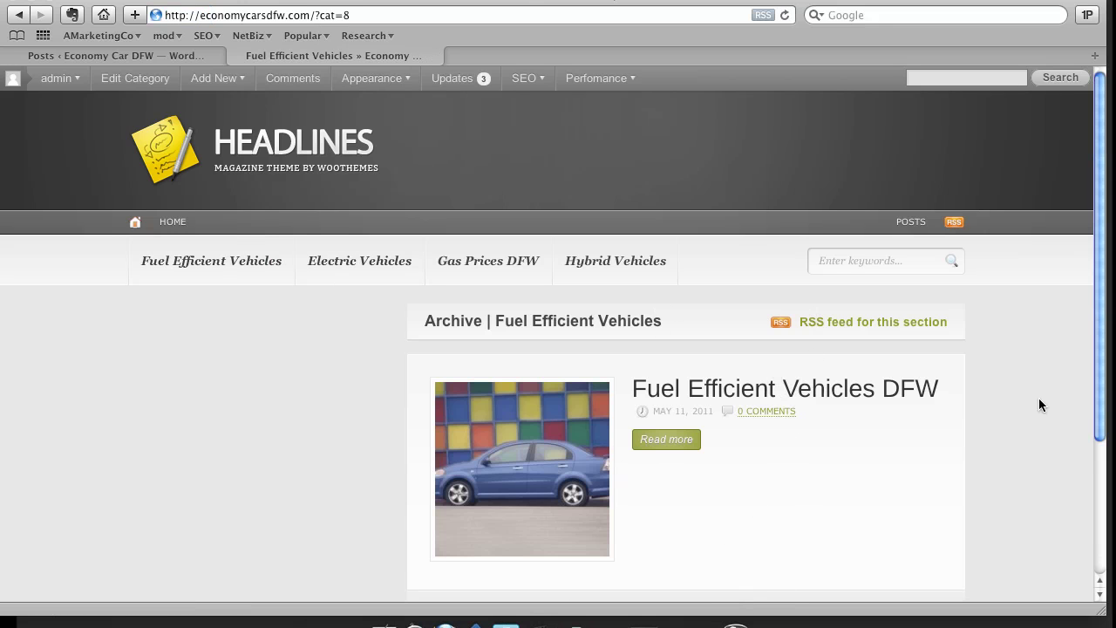
pyautogui.scroll(-3, 1084, 367)
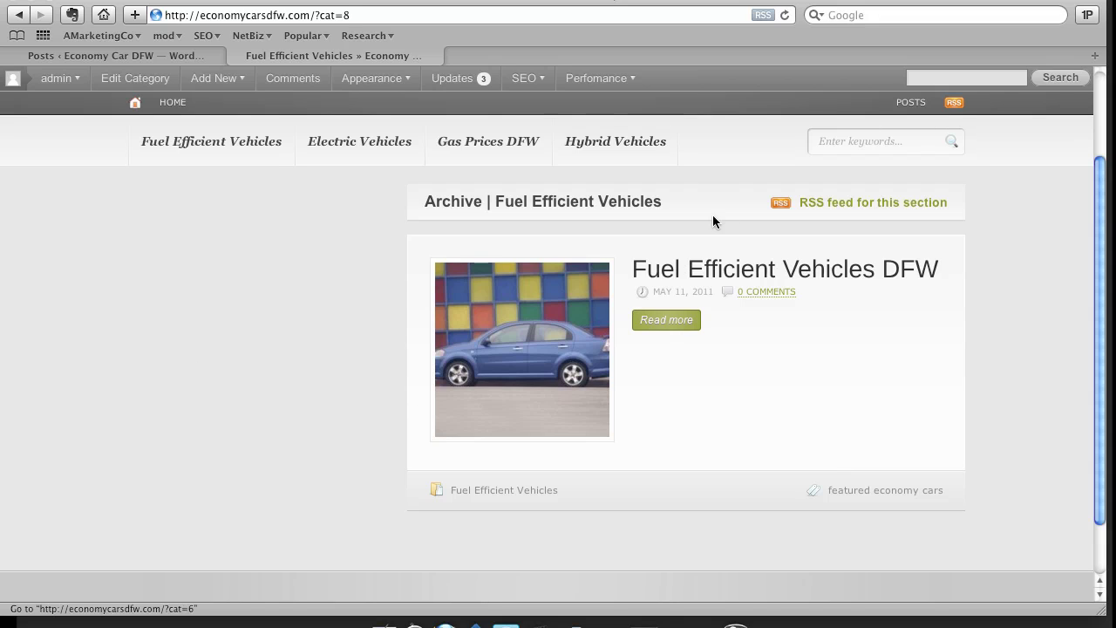
pyautogui.click(782, 270)
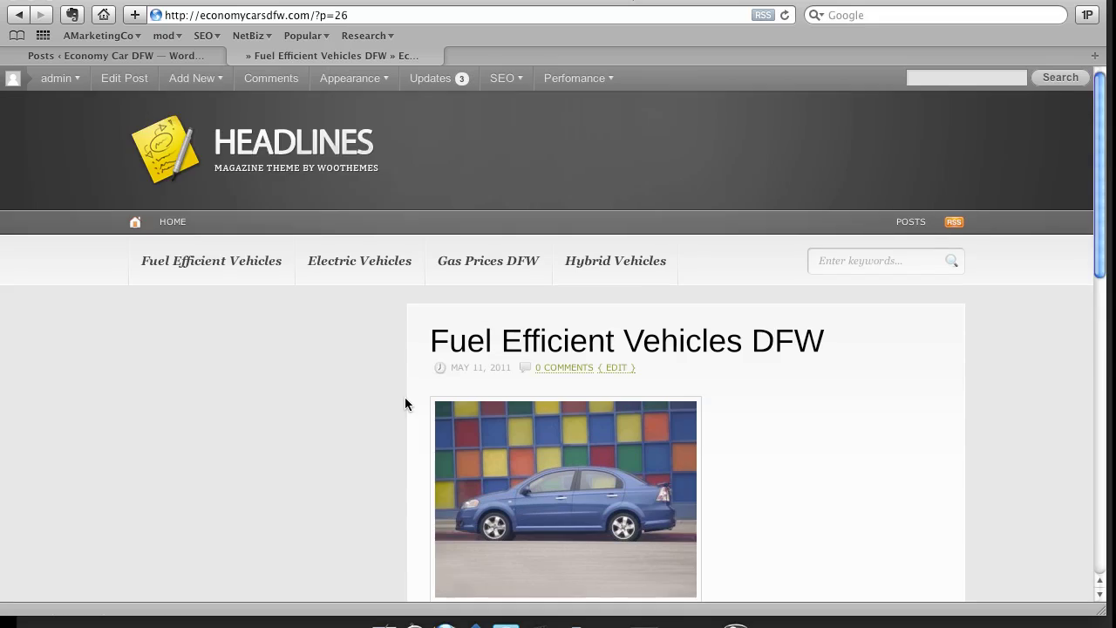
pyautogui.scroll(-5, 405, 401)
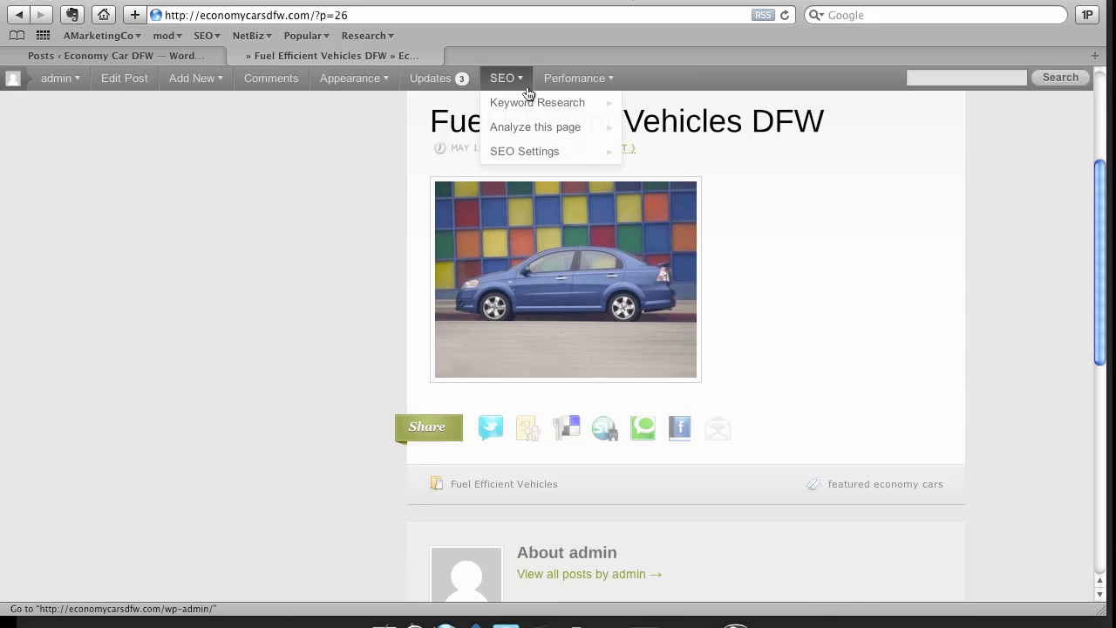
pyautogui.moveTo(576, 78)
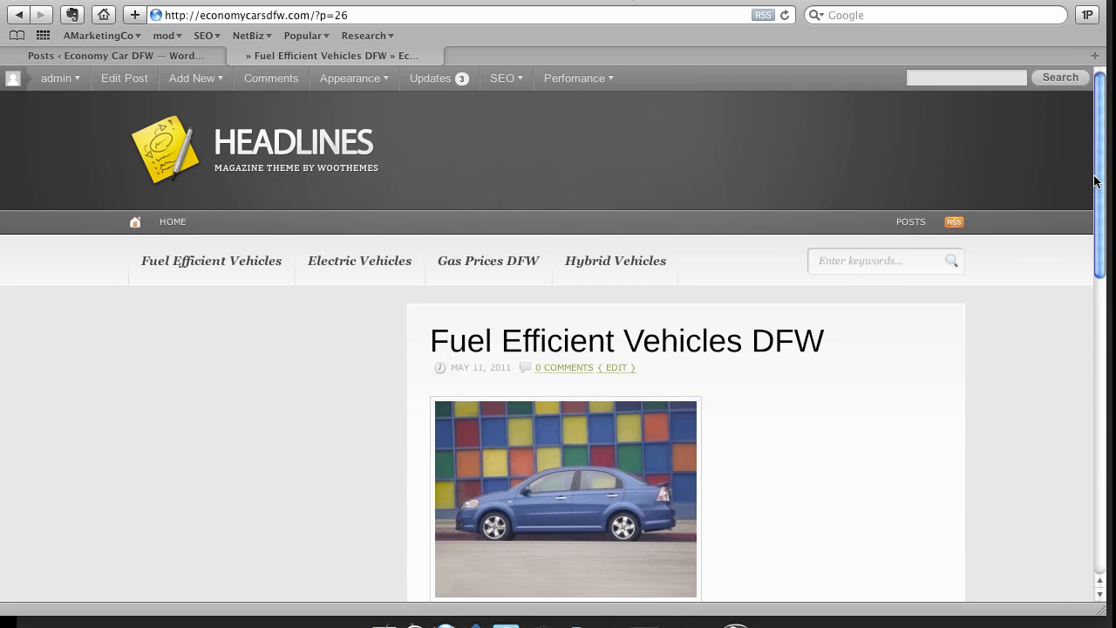
pyautogui.moveTo(1106, 288); pyautogui.dragTo(1101, 179)
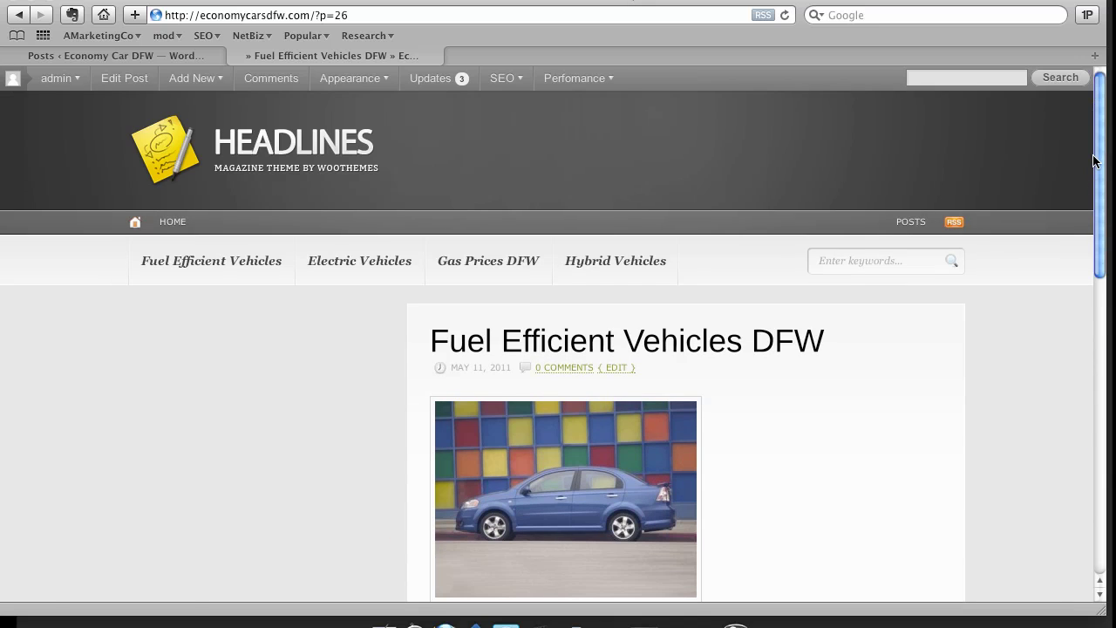
pyautogui.click(171, 221)
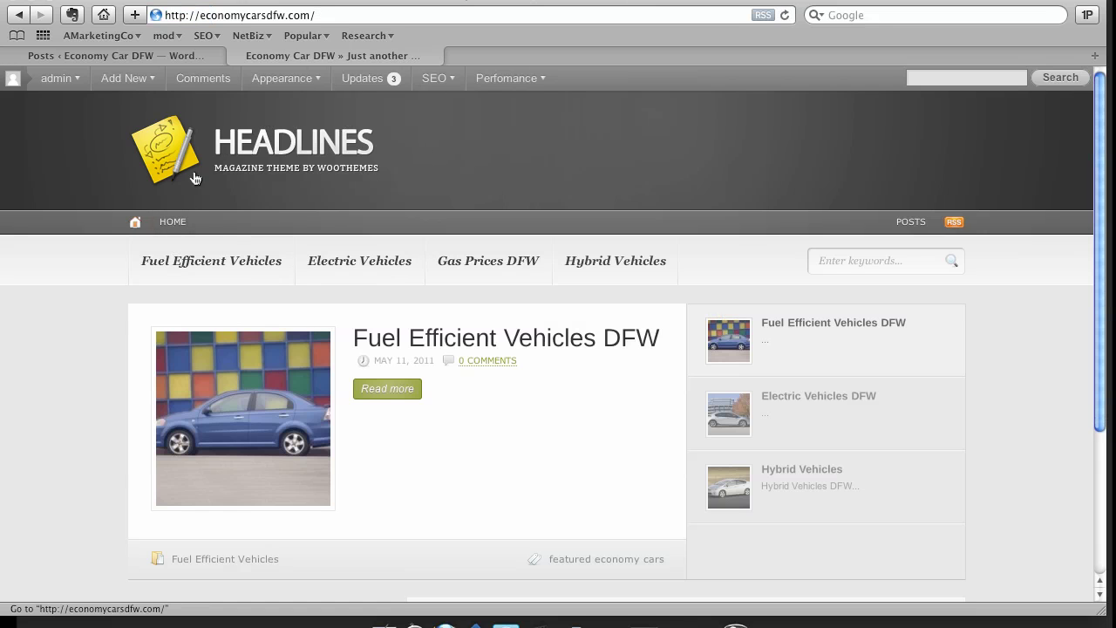
# Set the Headlines theme stylesheet to cool.css in the theme options, save all changes, and check the live home page.
pyautogui.click(155, 54)
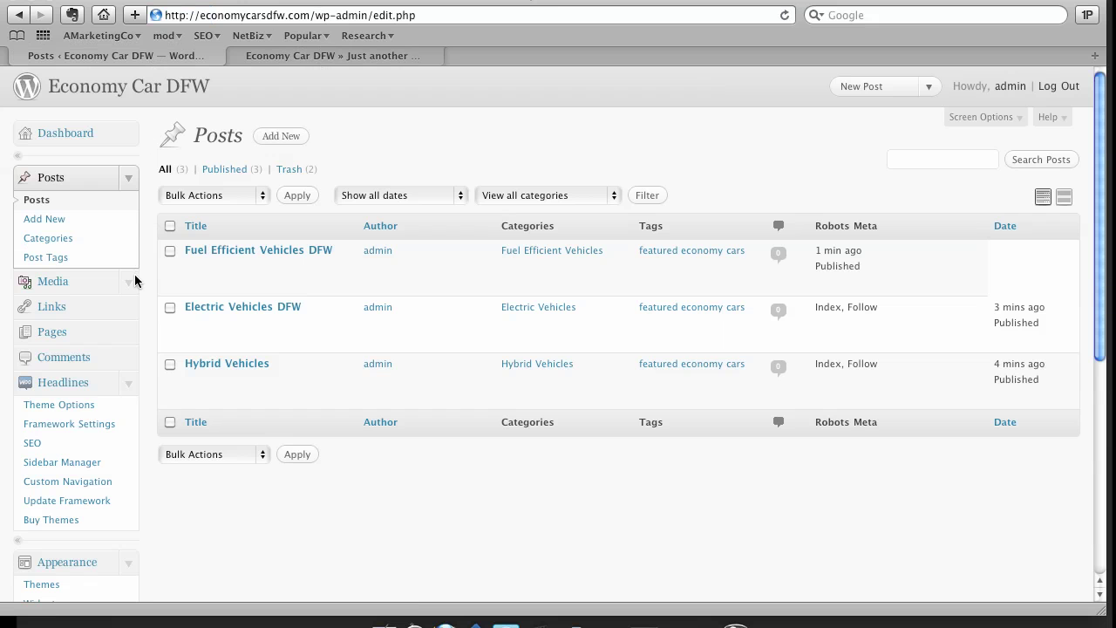
pyautogui.click(81, 406)
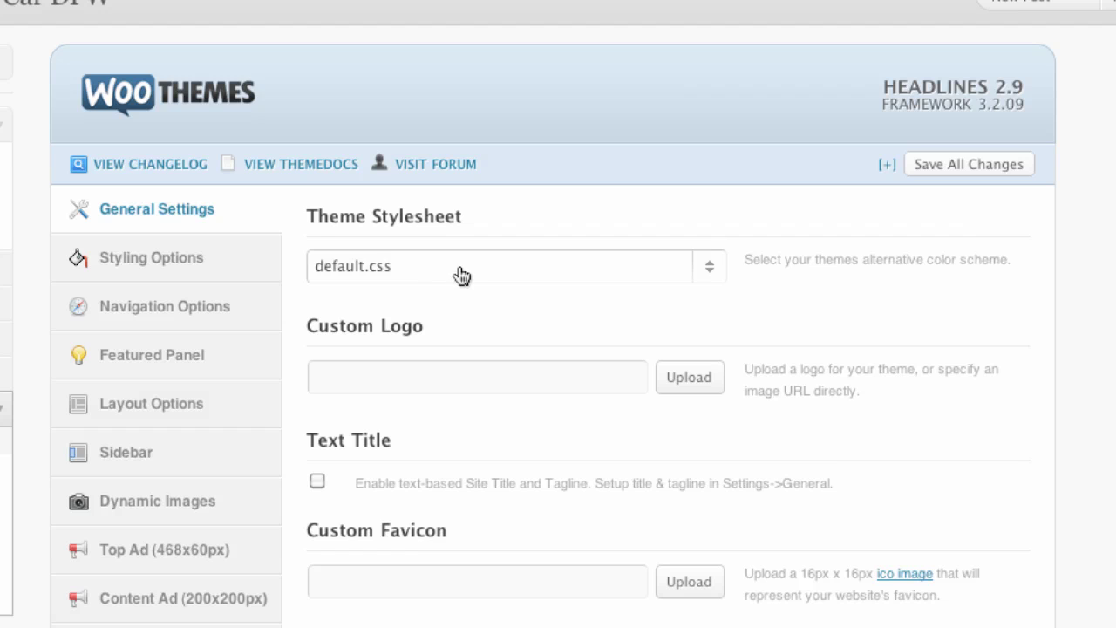
pyautogui.click(708, 267)
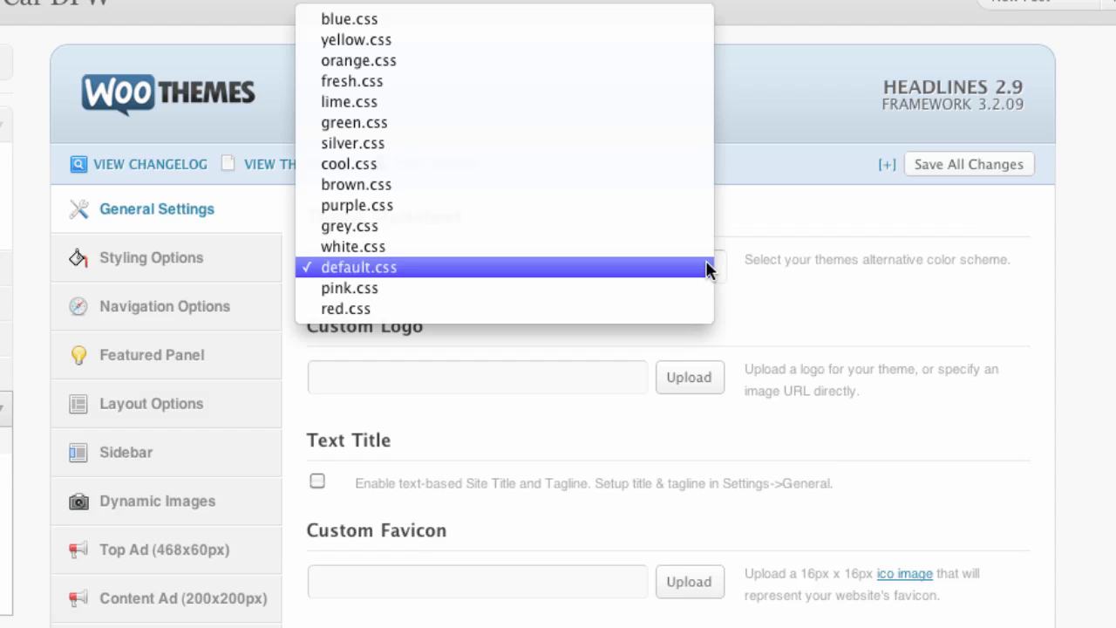
pyautogui.click(680, 164)
pyautogui.click(964, 165)
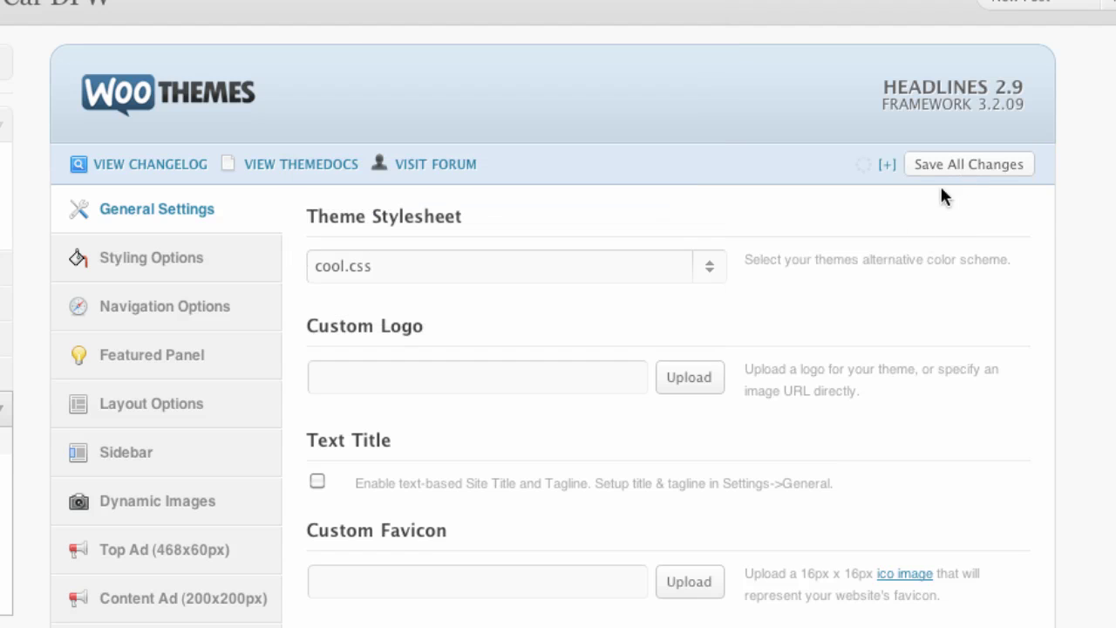
pyautogui.click(331, 54)
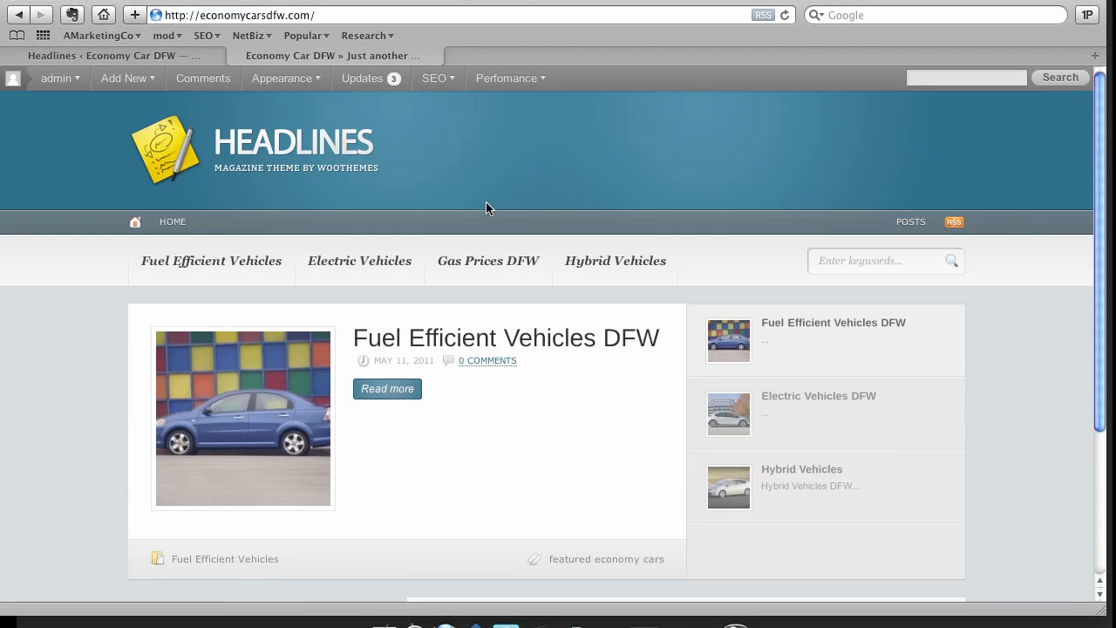
# Upload image-header-288x86.png from the ticket-11099 folder as the Headlines theme's custom logo, inserting it at full size.
pyautogui.moveTo(259, 91)
pyautogui.click(148, 55)
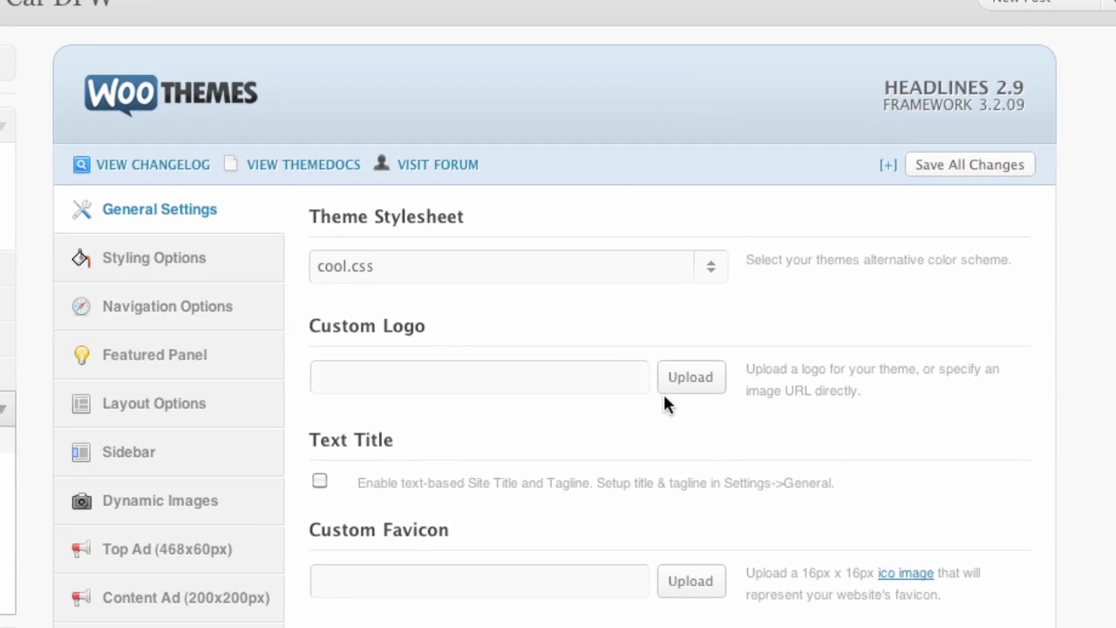
pyautogui.click(674, 389)
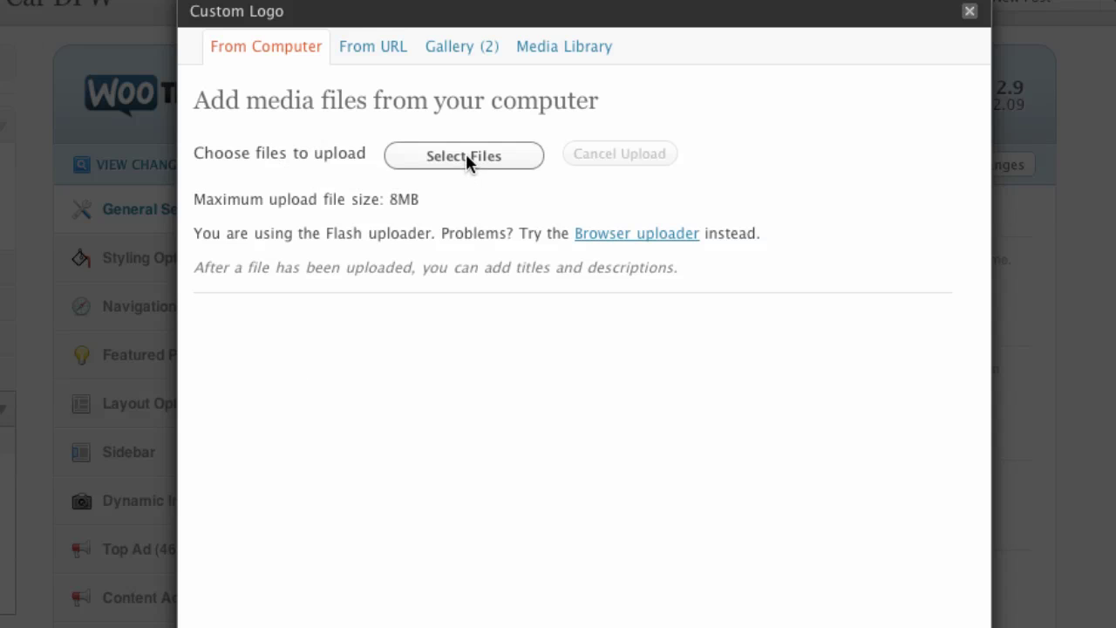
pyautogui.click(465, 154)
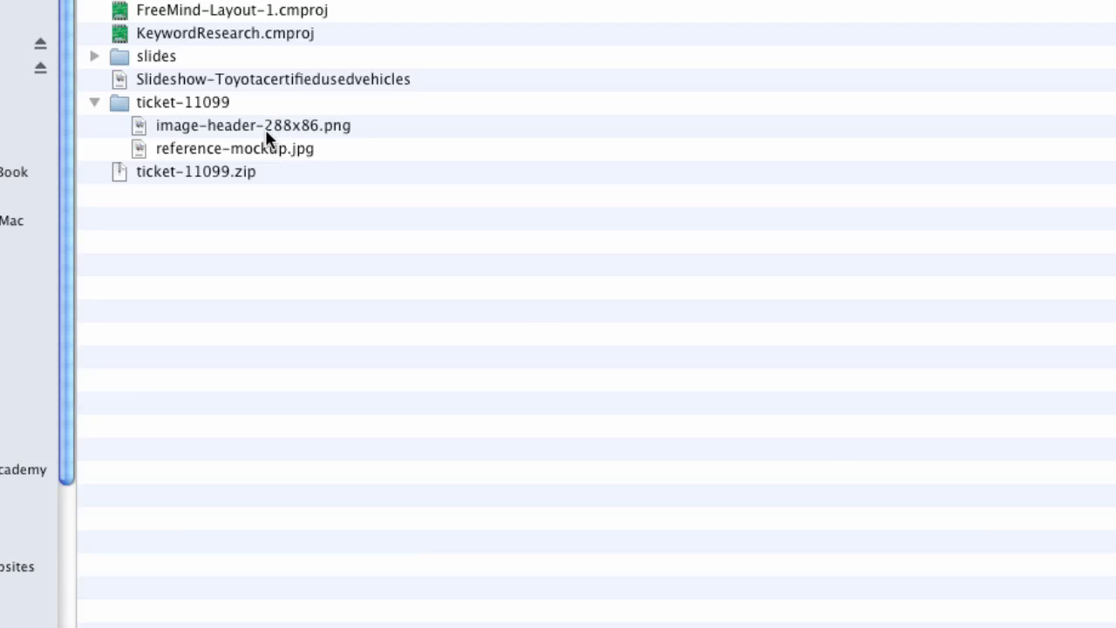
pyautogui.doubleClick(265, 129)
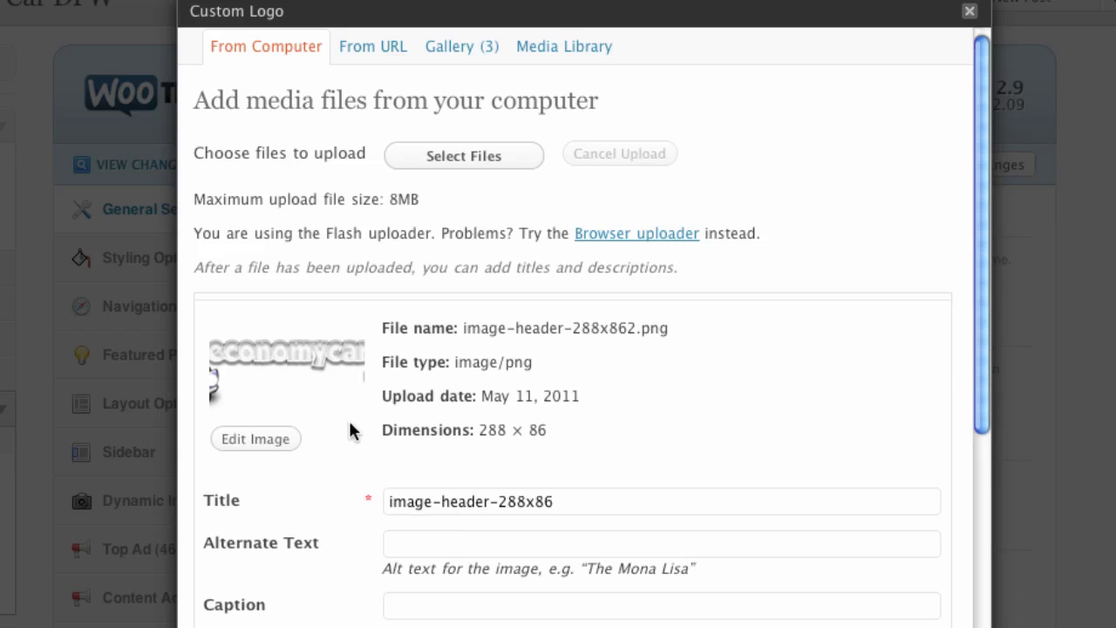
pyautogui.scroll(-6, 416, 366)
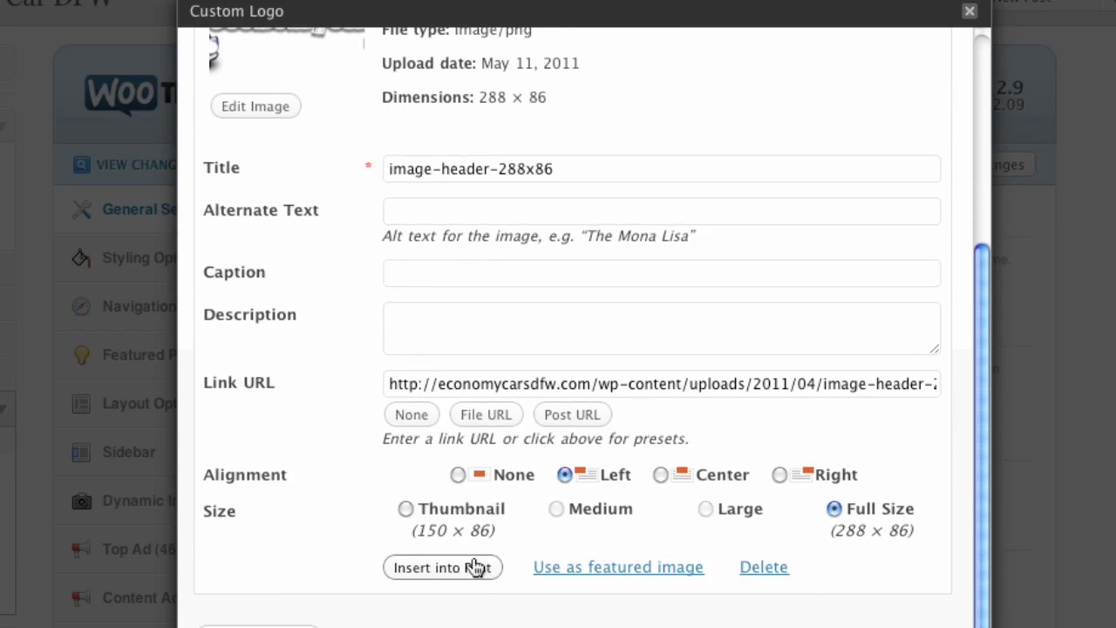
pyautogui.click(477, 568)
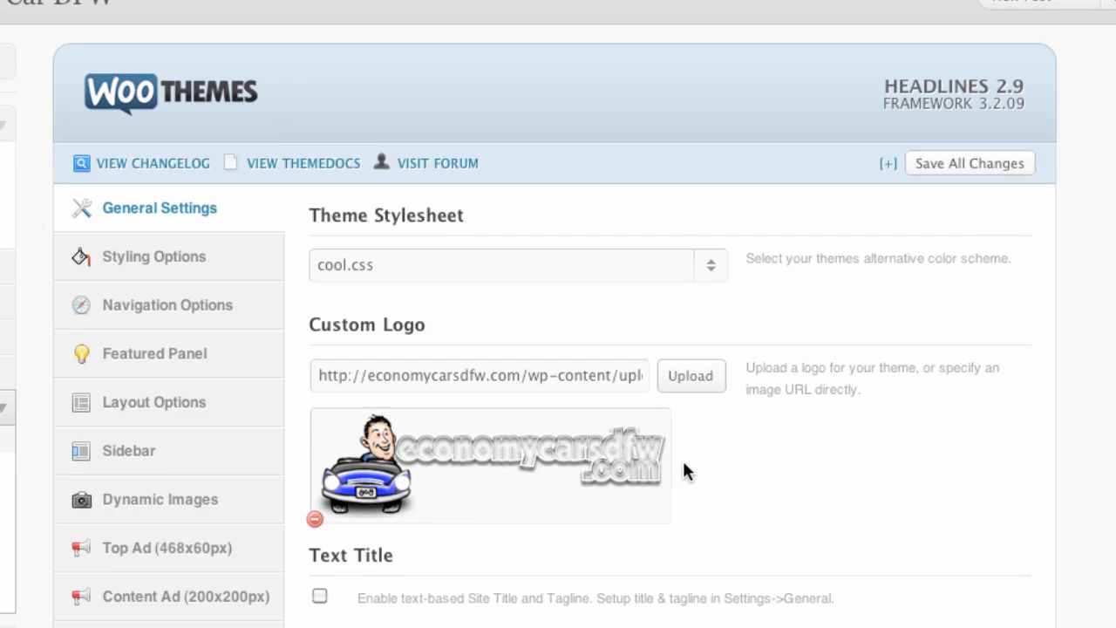
# Save all theme option changes and reload the live home page to check the header logo.
pyautogui.scroll(-3, 691, 465)
pyautogui.scroll(-15, 689, 464)
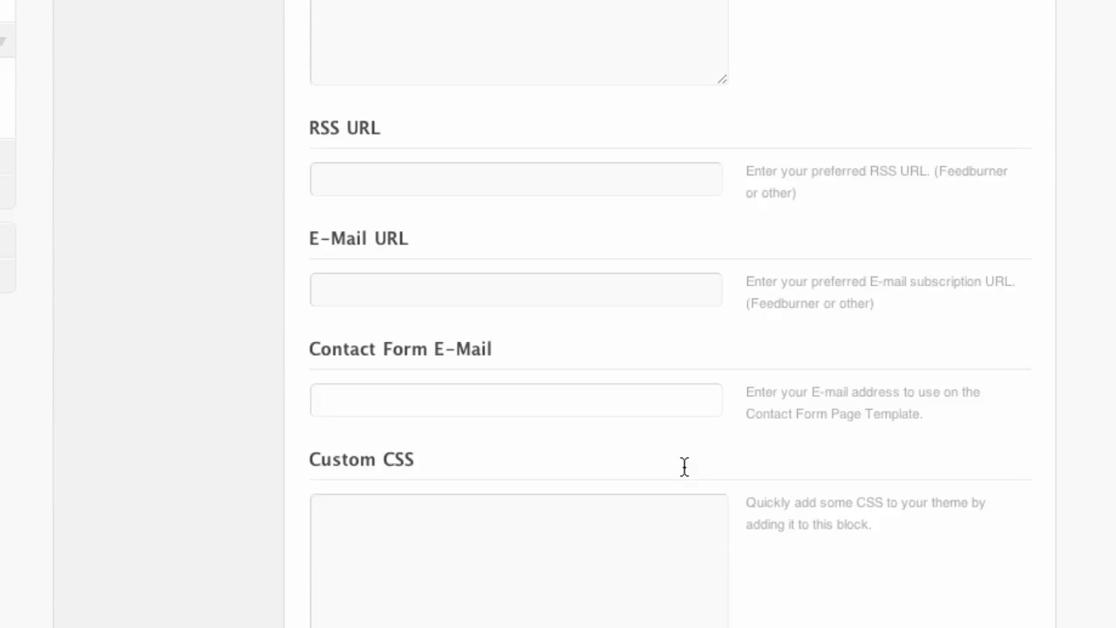
pyautogui.click(951, 606)
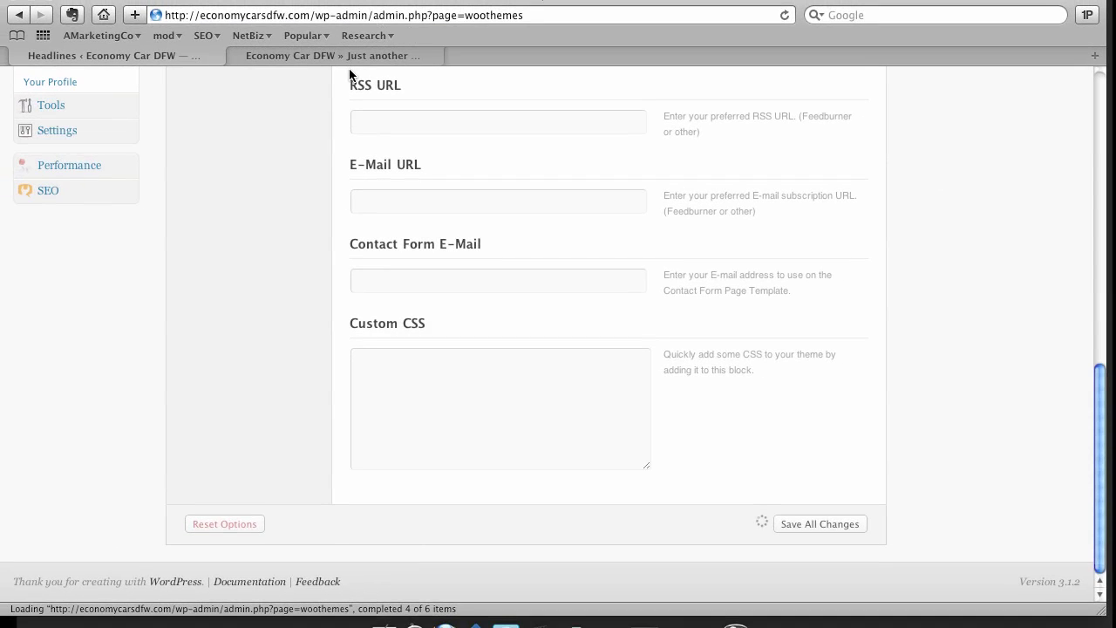
pyautogui.click(349, 56)
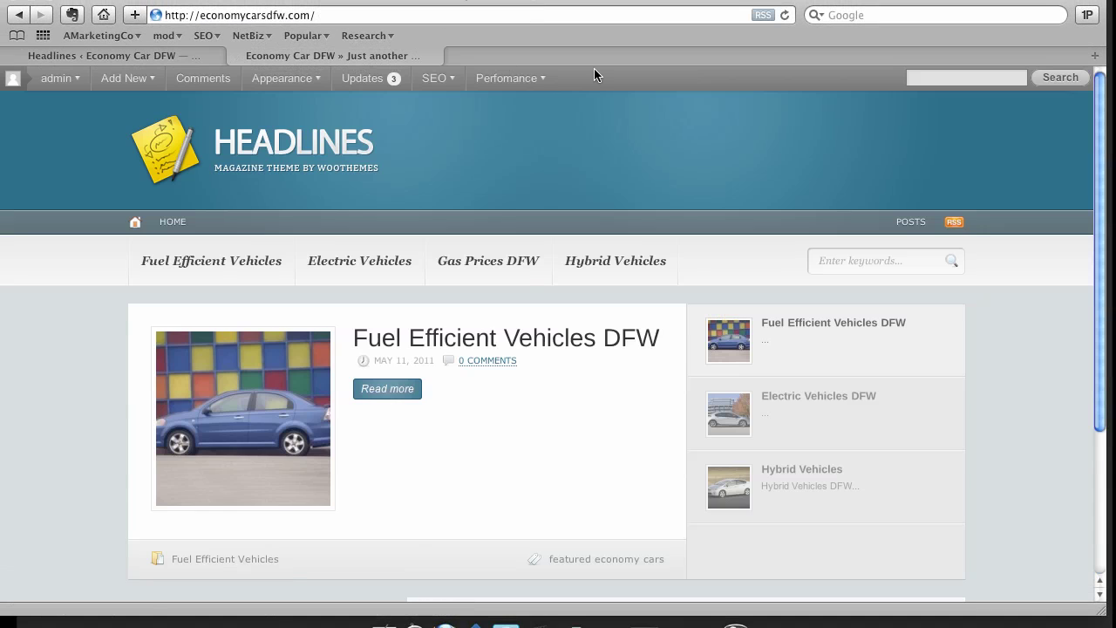
pyautogui.press('super+r')
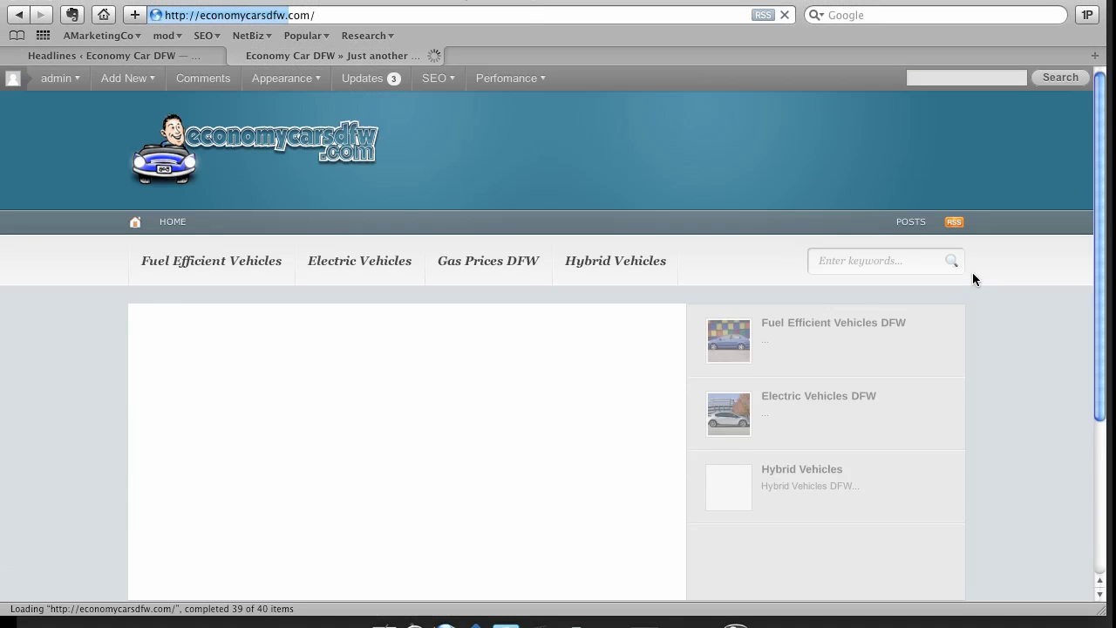